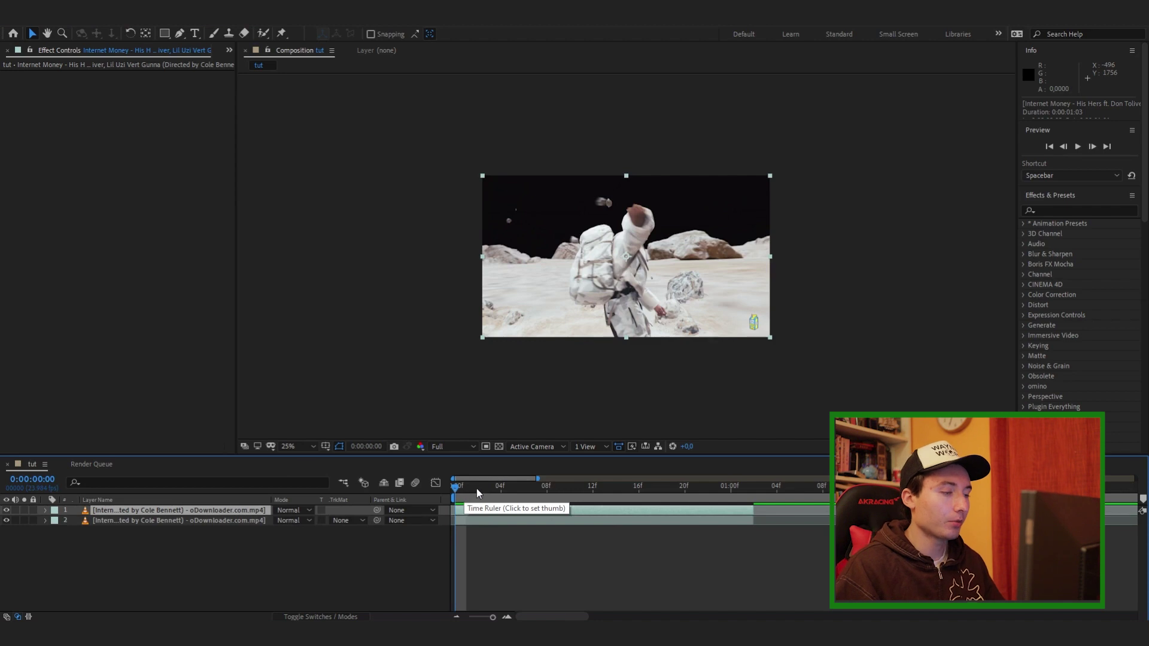
Open the upper video layer in its Layer view and paint a Roto Brush selection over the astronaut on the first frame
double_click(253, 514)
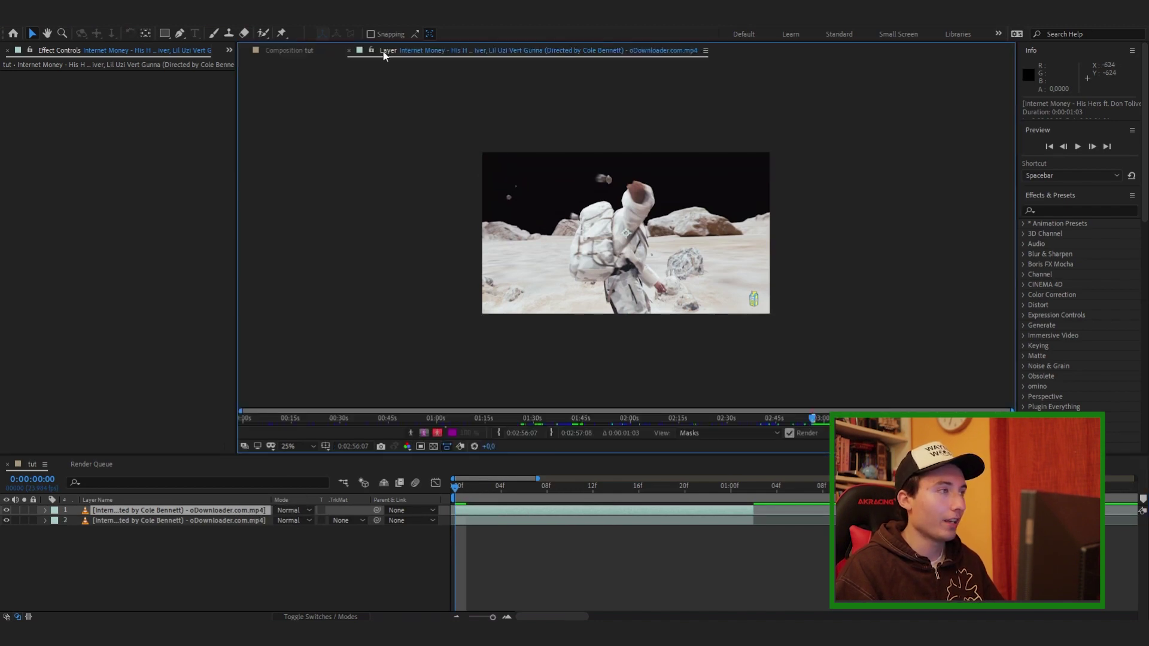
click(262, 34)
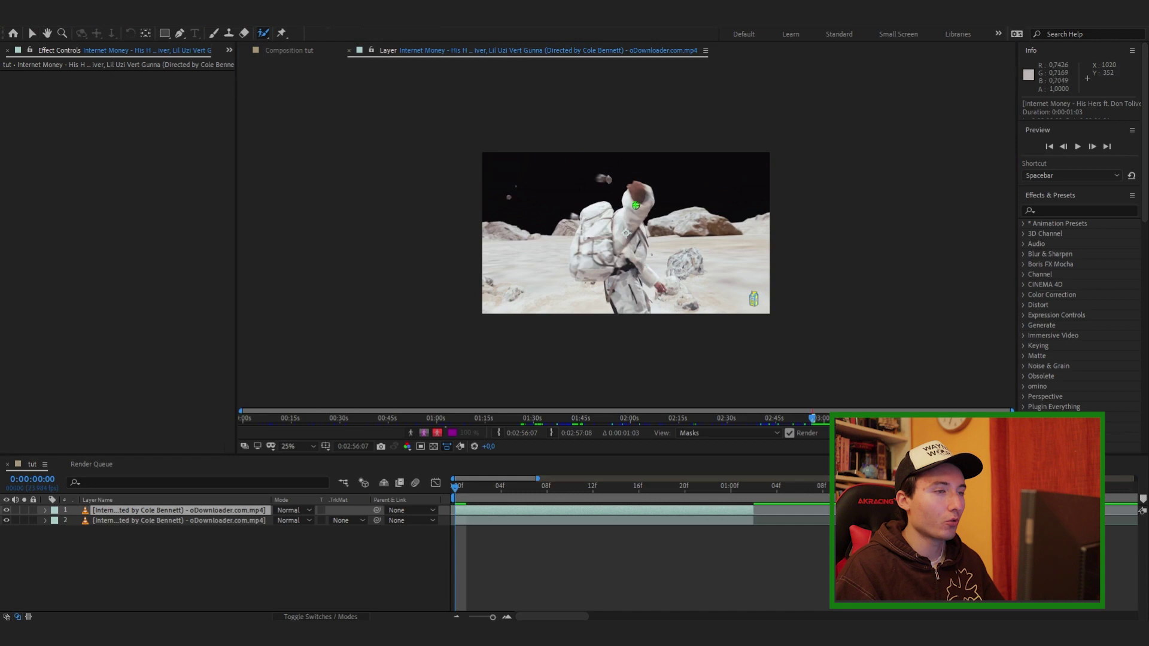
scroll(639, 205, up, 2)
mouse_move(646, 128)
mouse_down()
mouse_move(624, 139)
mouse_move(629, 166)
mouse_move(607, 183)
mouse_move(560, 173)
mouse_move(530, 225)
mouse_move(520, 281)
mouse_move(570, 304)
mouse_up()
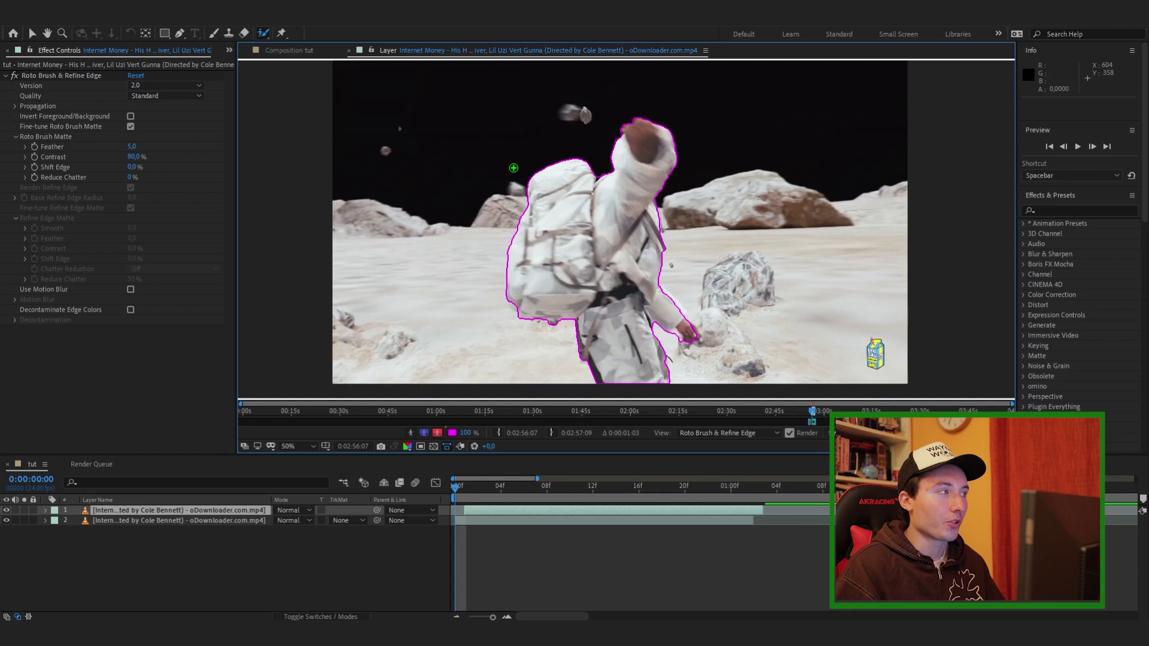
drag(661, 306, 667, 305)
Advance one frame and extend the Roto Brush selection to cover the astronaut's raised hand and hooded face
key(Page_Down)
mouse_move(579, 131)
mouse_down()
mouse_move(585, 105)
mouse_move(606, 118)
mouse_up()
drag(656, 148, 666, 182)
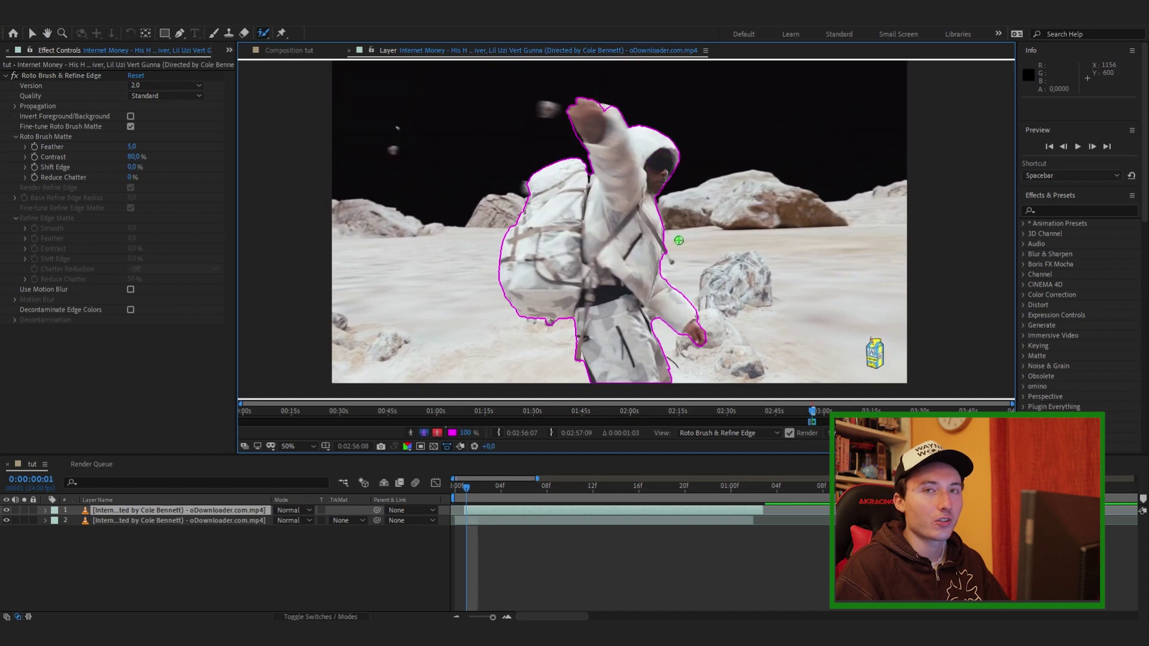
Step through the clip to propagate the roto selection, go to its last frame at 0:00:01:02, and freeze the propagation
key(Page_Down)
key(Page_Down)
key(Page_Down)
key(Page_Down)
key(Page_Down)
key(Page_Down)
key(Page_Down)
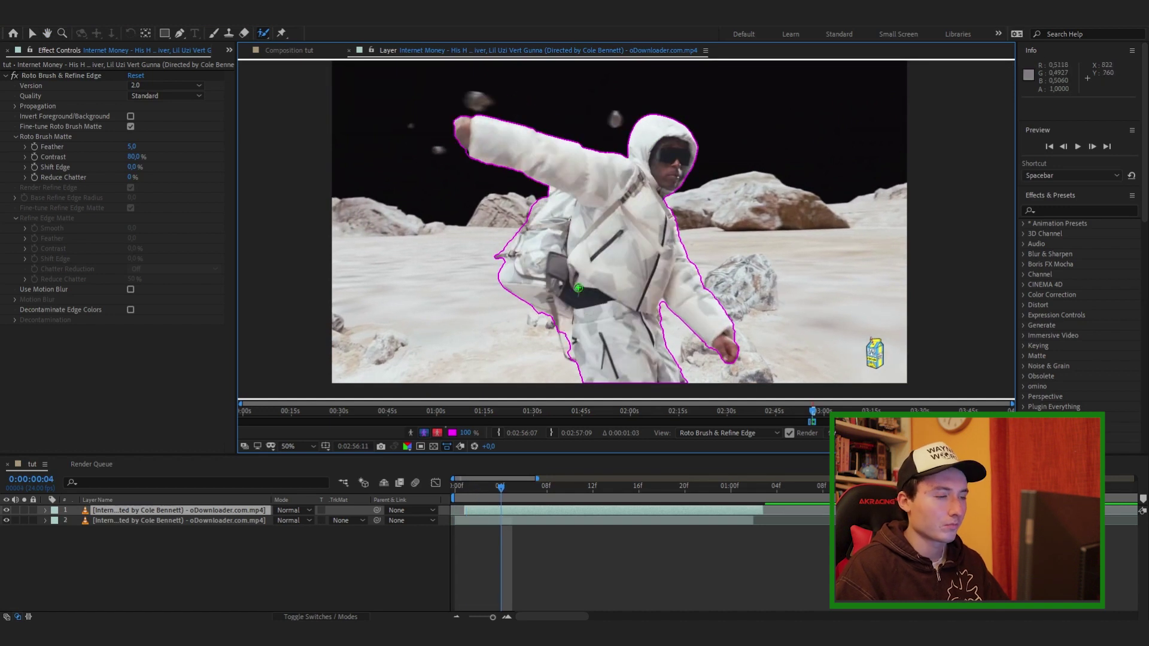
click(758, 482)
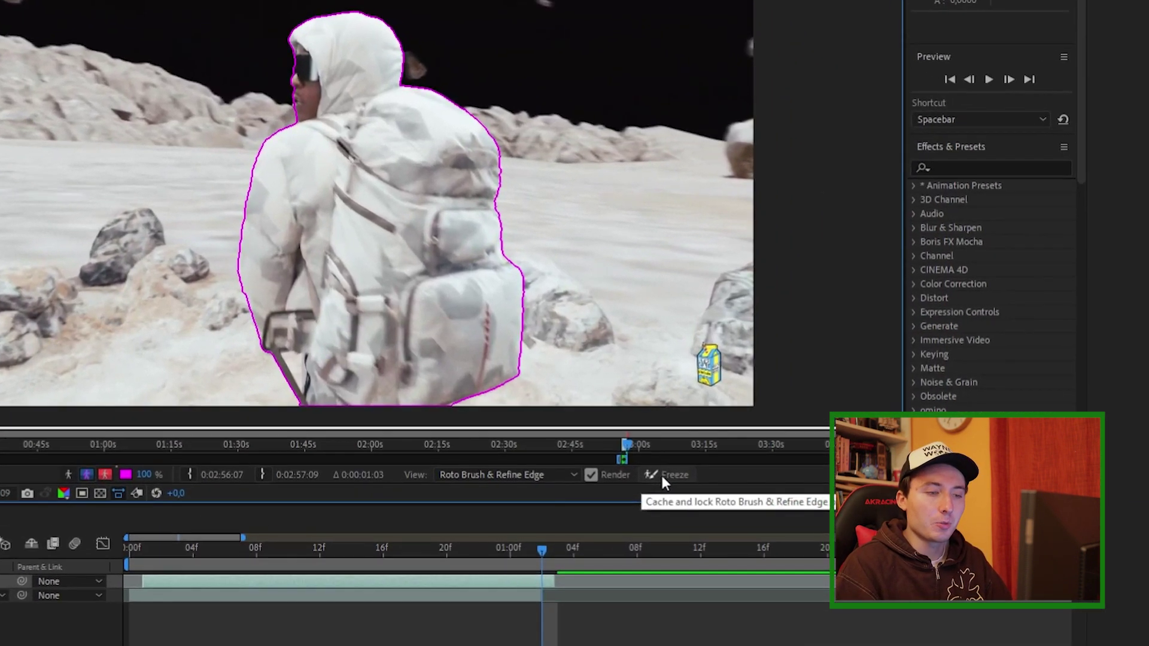
click(812, 439)
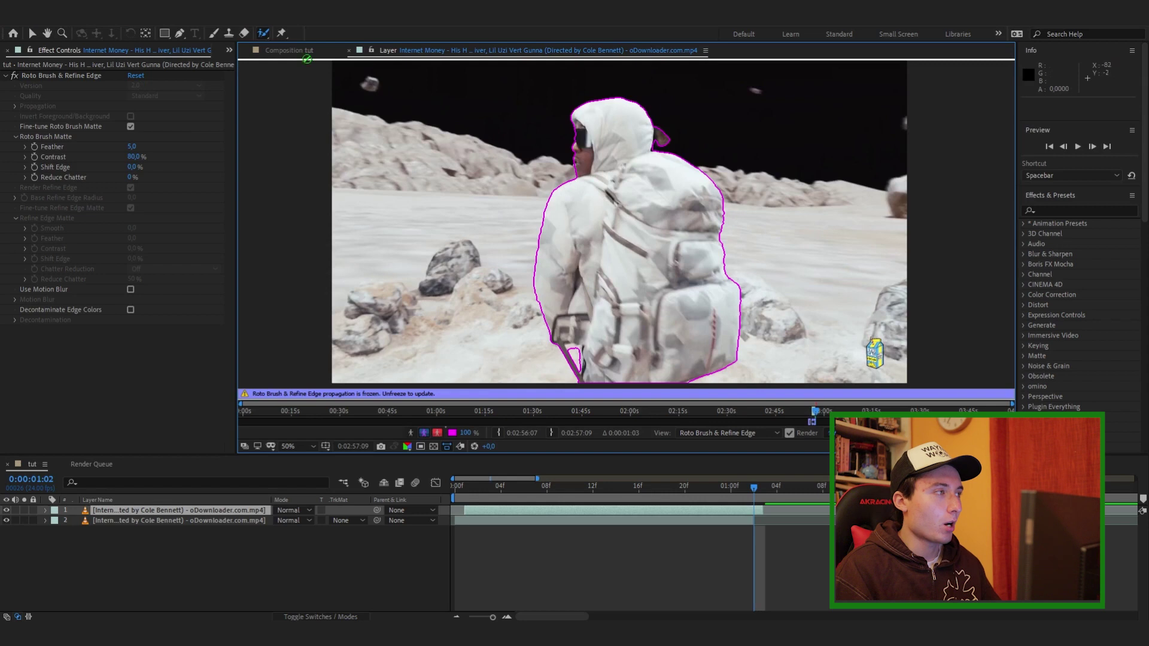
Inspect the cutout in the composition and set its Roto Brush matte to Feather 8 and Shift Edge -19%
click(309, 55)
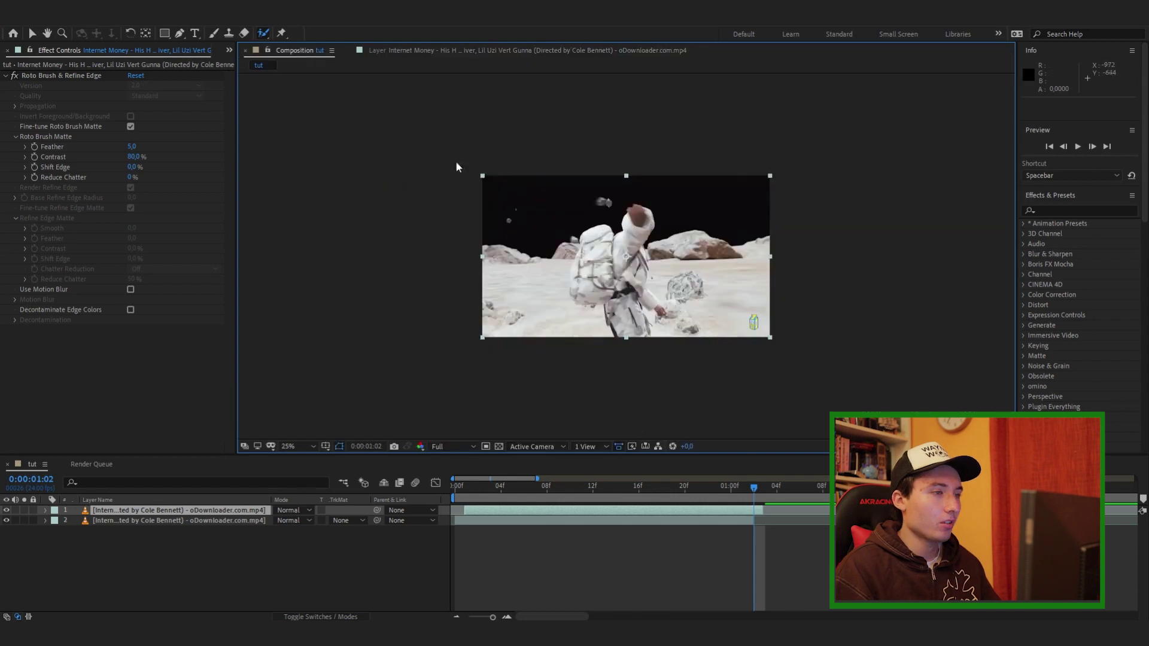
scroll(542, 330, up, 1)
scroll(599, 297, down, 1)
scroll(619, 288, up, 1)
scroll(612, 293, up, 1)
scroll(445, 210, down, 1)
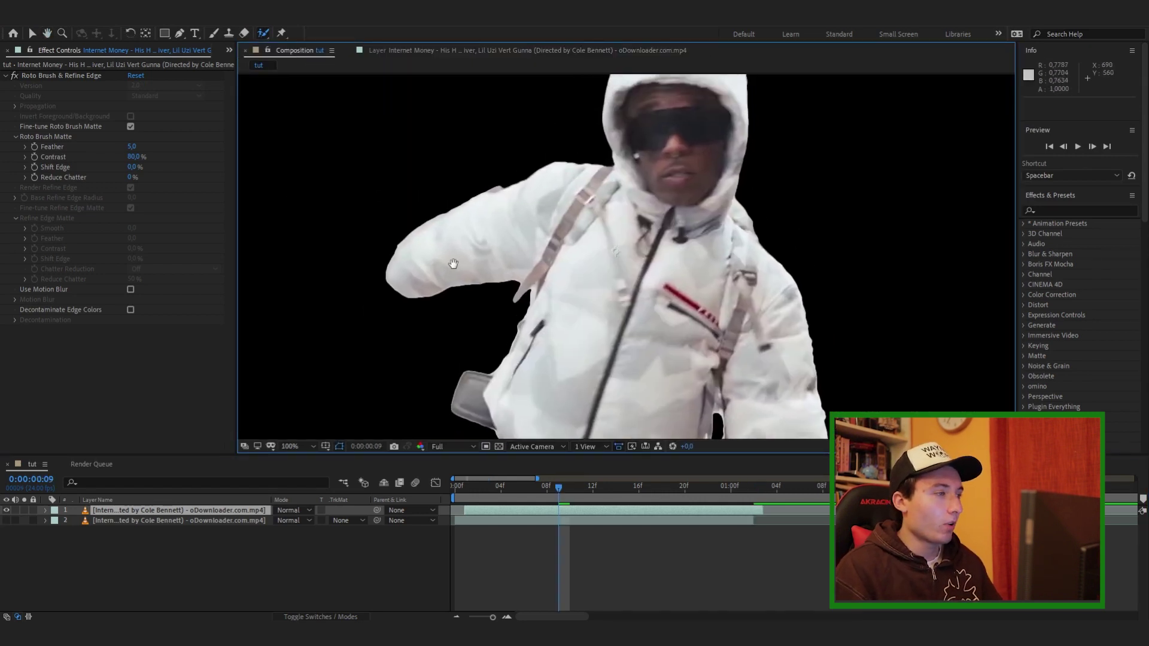
drag(132, 147, 141, 147)
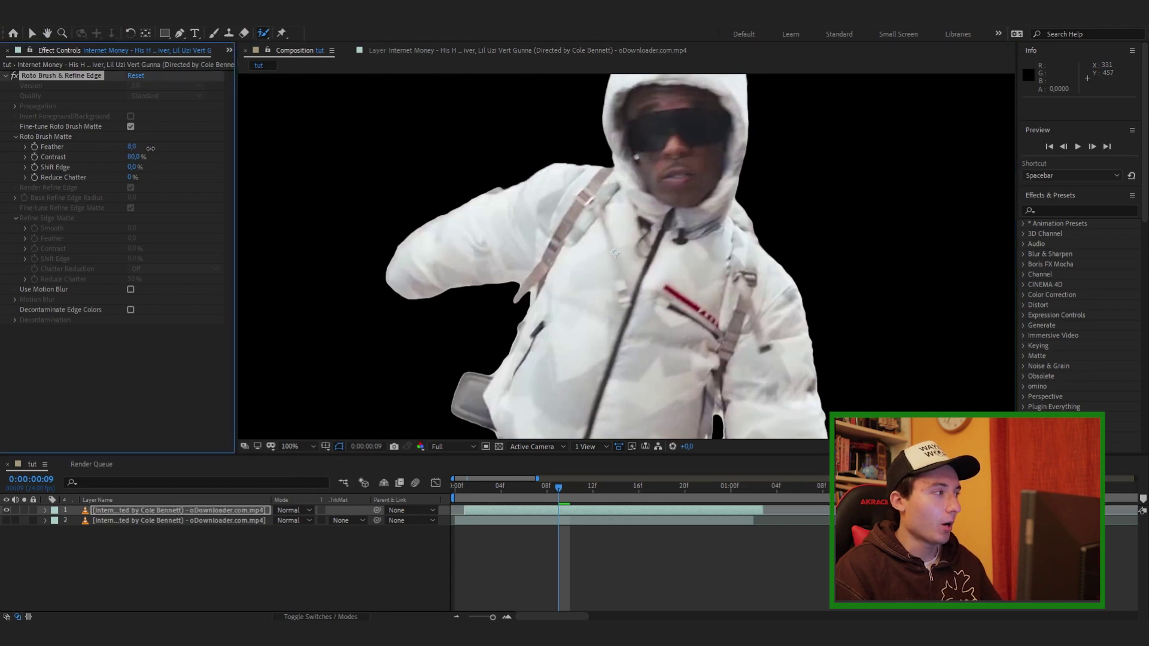
drag(133, 167, 128, 176)
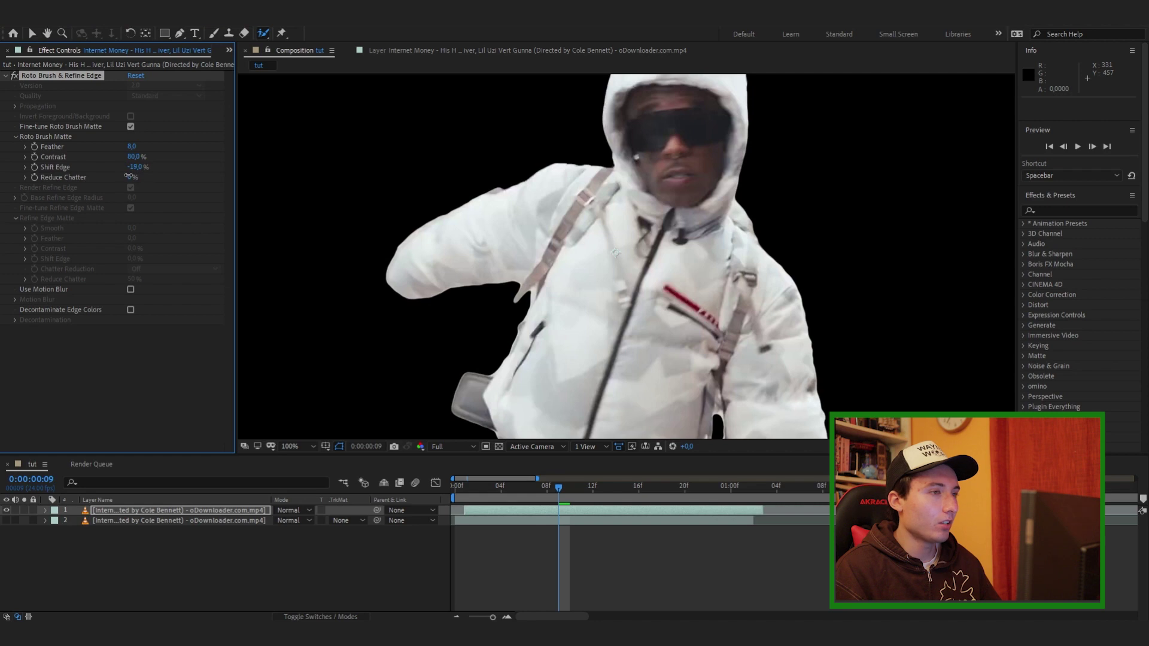
scroll(282, 204, down, 2)
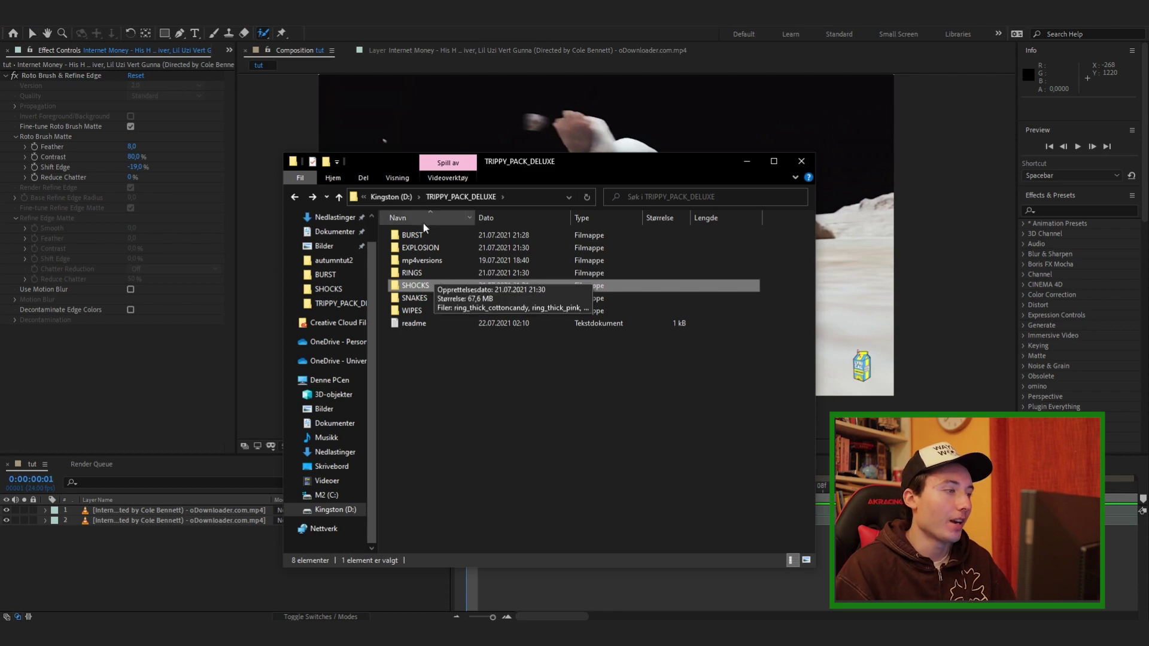
Add trippyshock_cottoncandy from the TRIPPY_PACK_DELUXE SHOCKS folder to the composition as a new layer
double_click(422, 285)
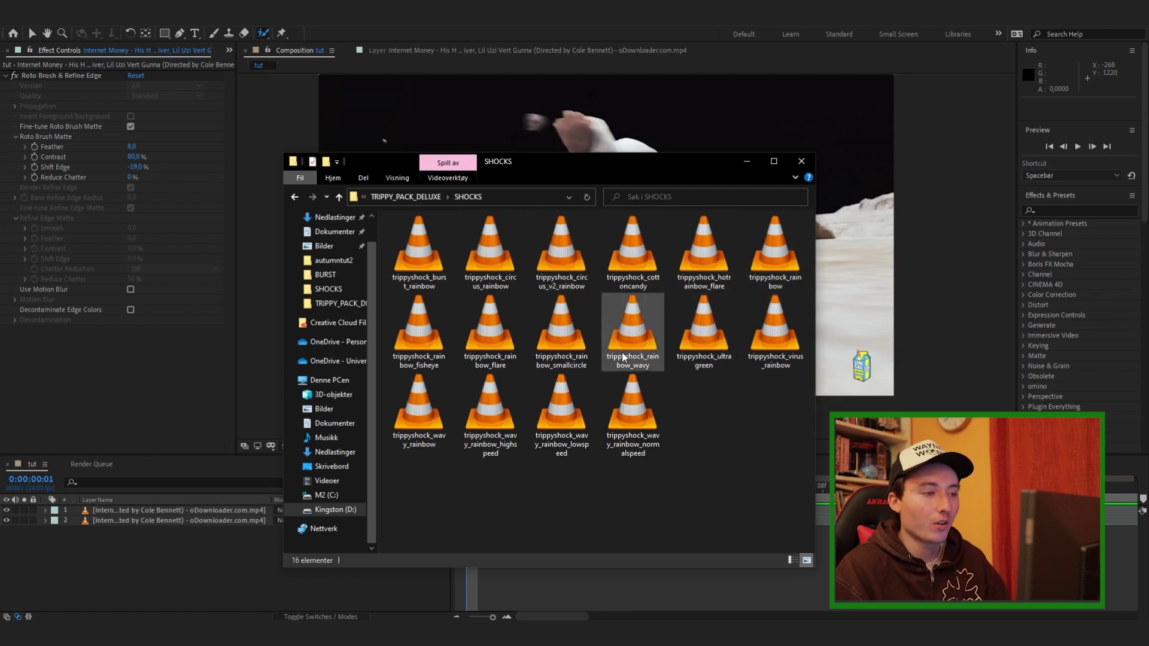
click(623, 252)
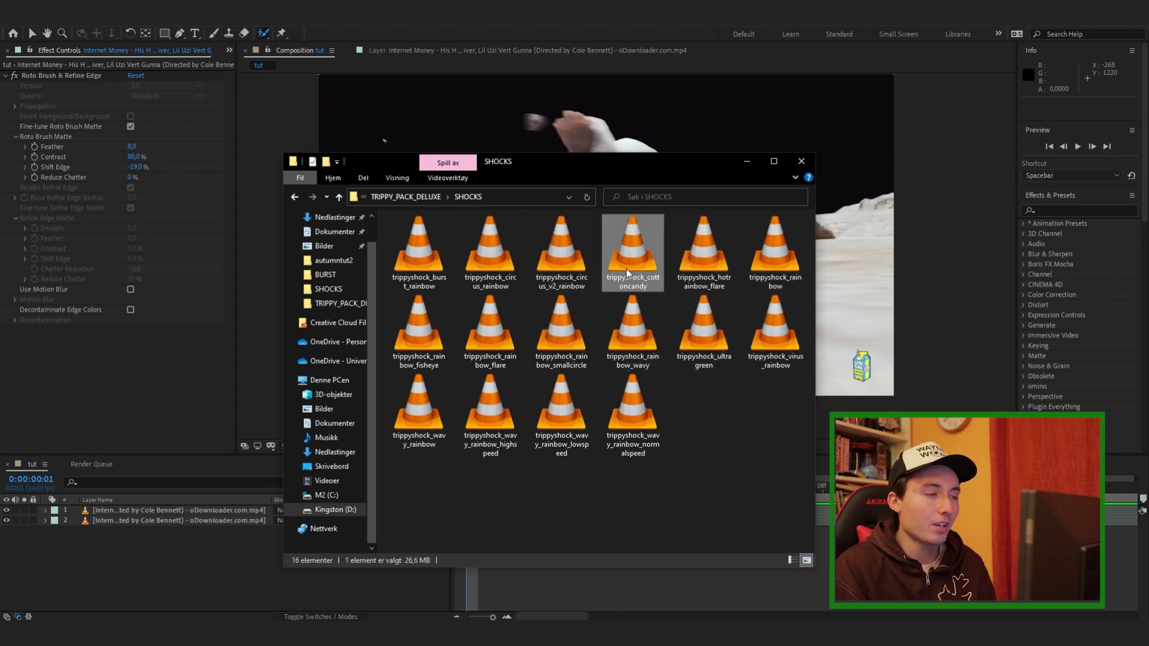
drag(631, 283, 276, 544)
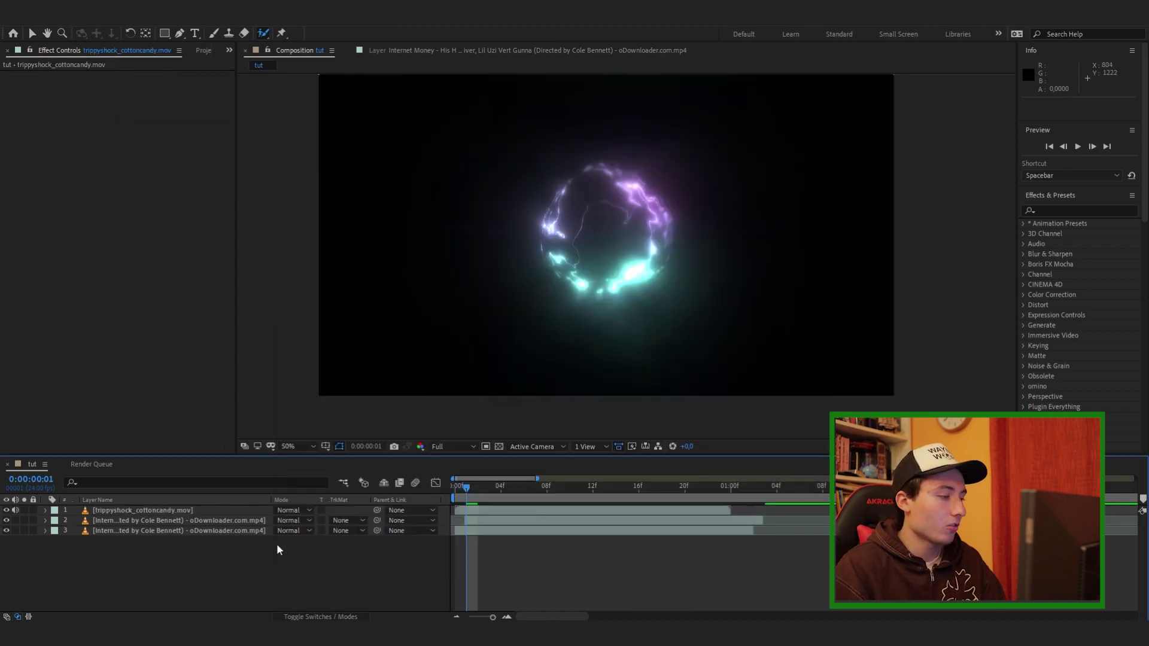
Set the trippyshock_cottoncandy layer's blending mode to Screen and place it directly beneath the astronaut cutout layer
click(293, 512)
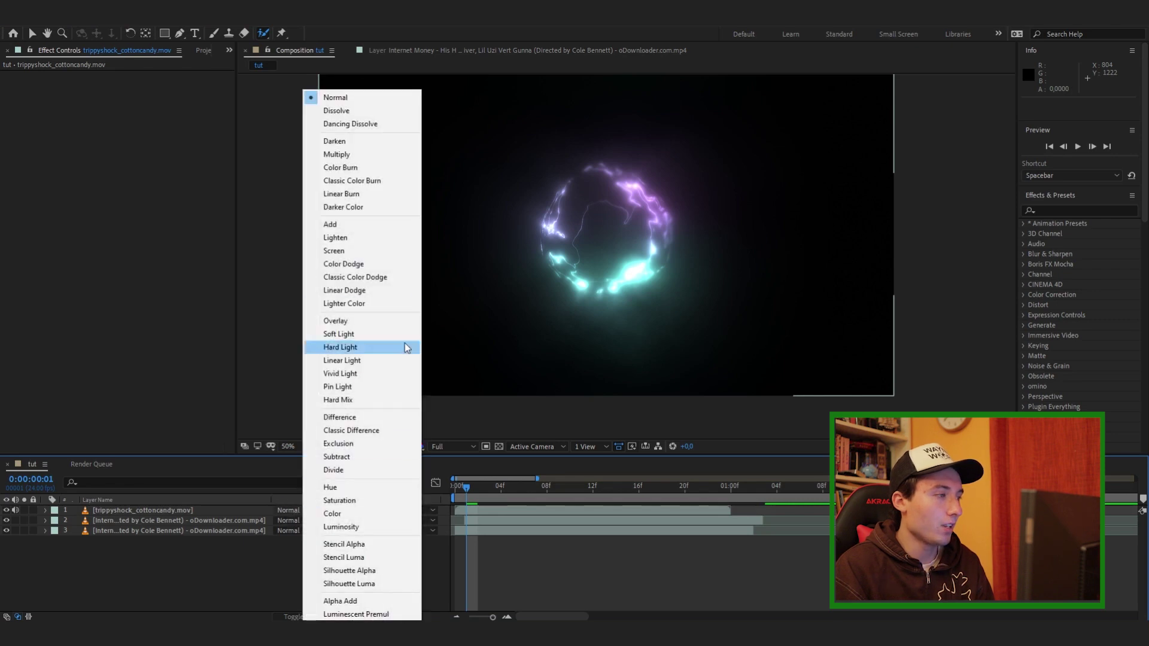
click(326, 258)
drag(140, 522, 145, 515)
click(146, 532)
click(163, 525)
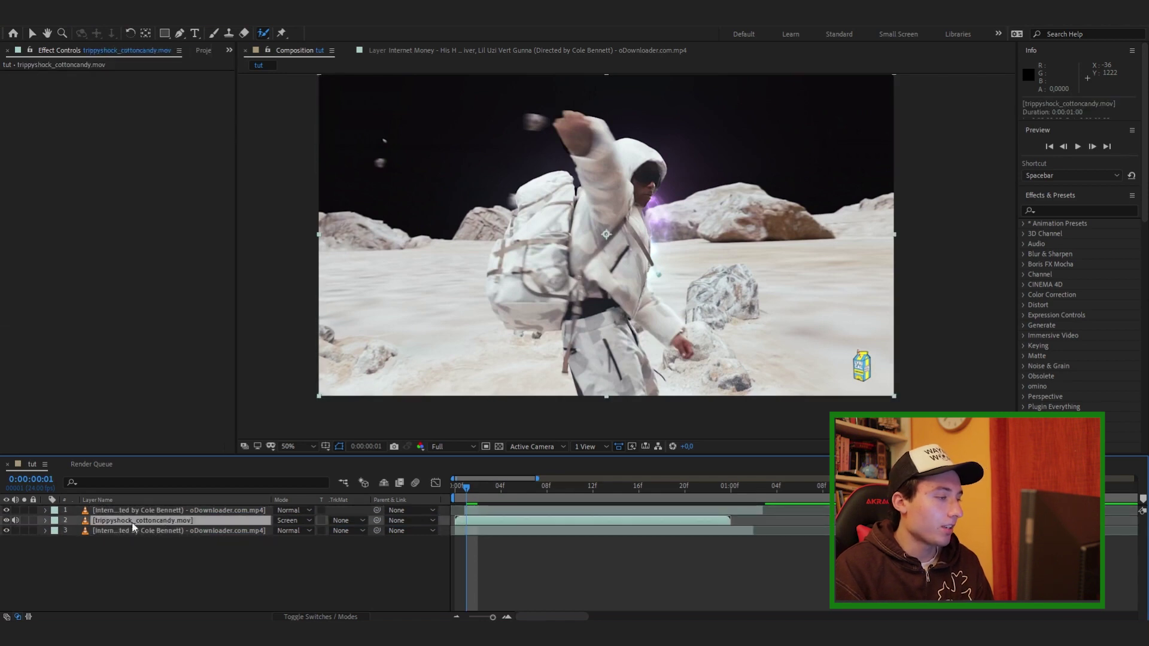
Shift the trippyshock_cottoncandy layer about four frames earlier and preview its timing from the start of the composition
click(144, 530)
mouse_move(502, 491)
mouse_down()
mouse_move(644, 483)
mouse_move(489, 502)
mouse_up()
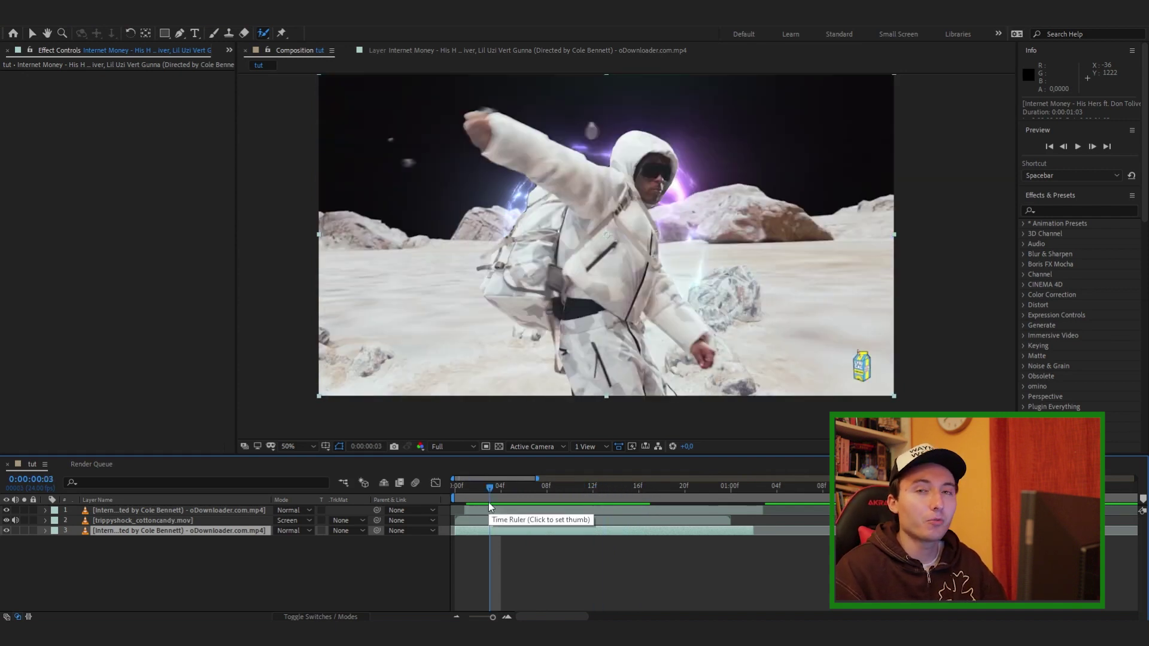
key(Home)
click(485, 522)
drag(513, 524, 508, 520)
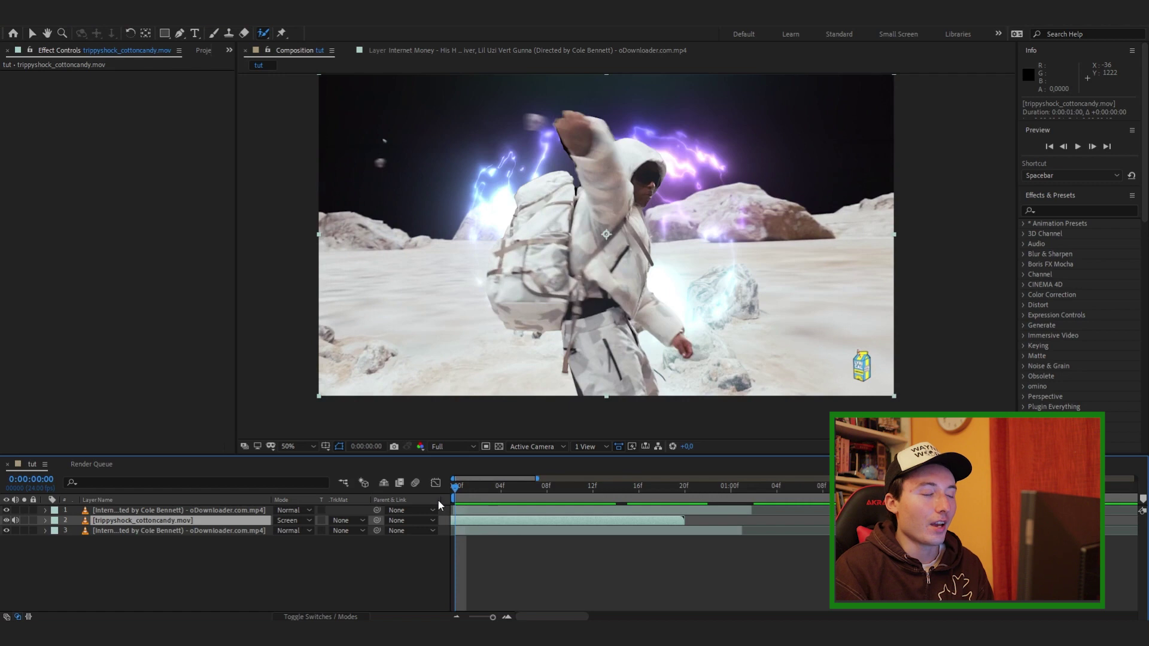
drag(448, 500, 544, 487)
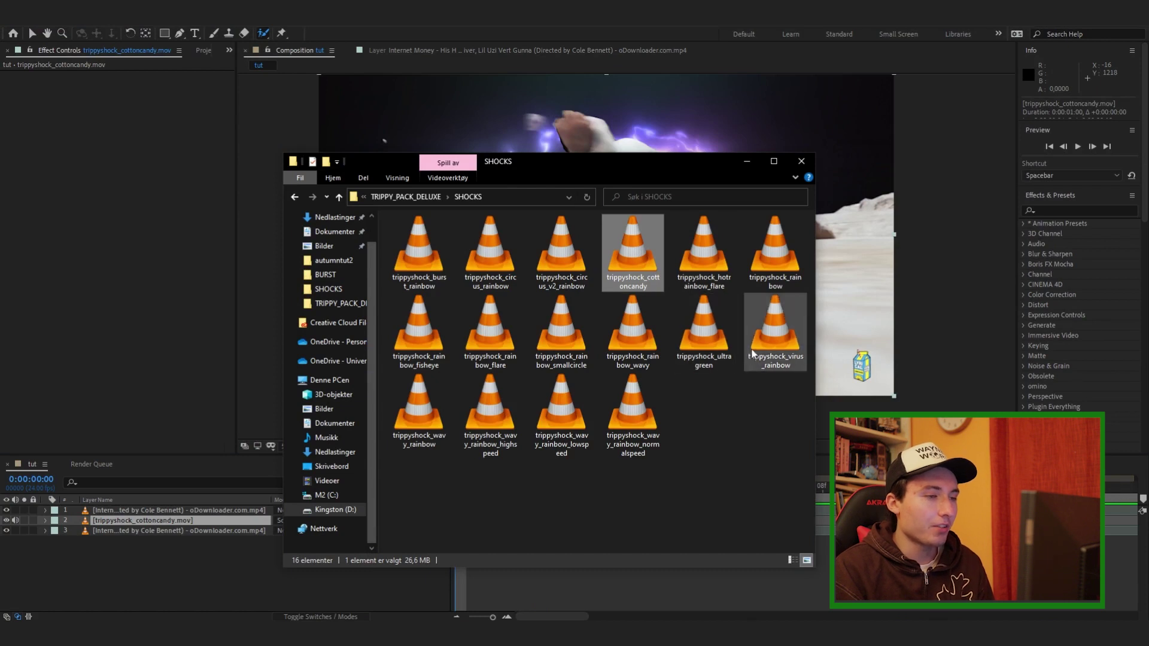
Add trippyshock_virus_rainbow from the SHOCKS folder in Screen mode, directly beneath the astronaut cutout layer
click(772, 349)
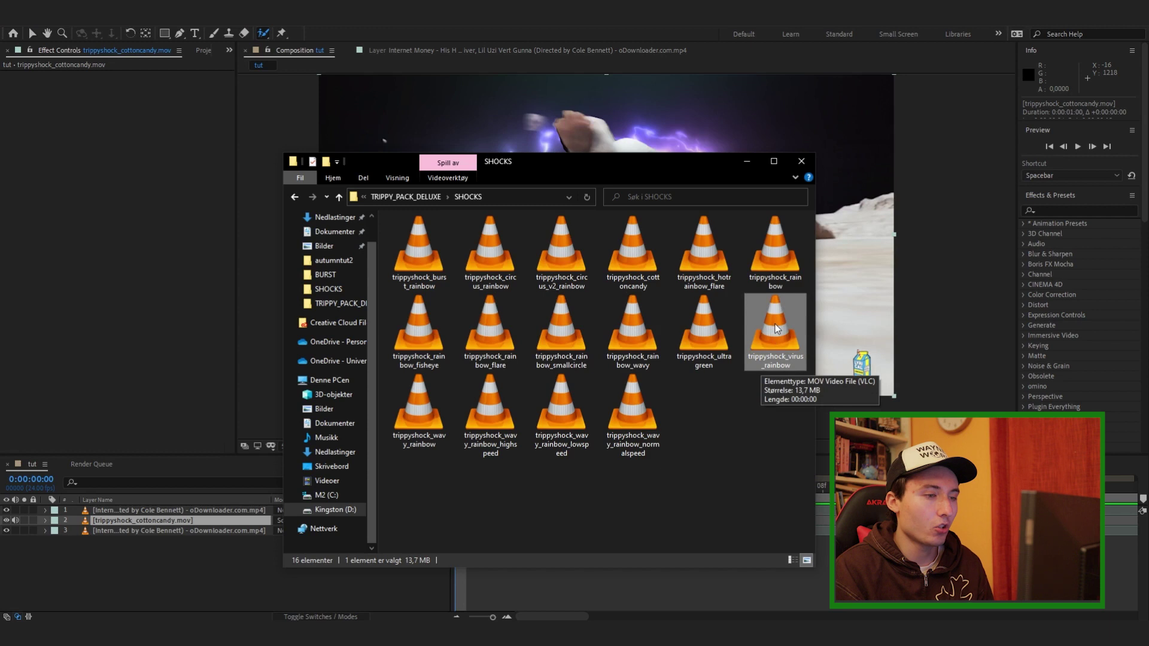
drag(776, 328, 541, 580)
click(299, 512)
click(324, 259)
drag(185, 520, 185, 526)
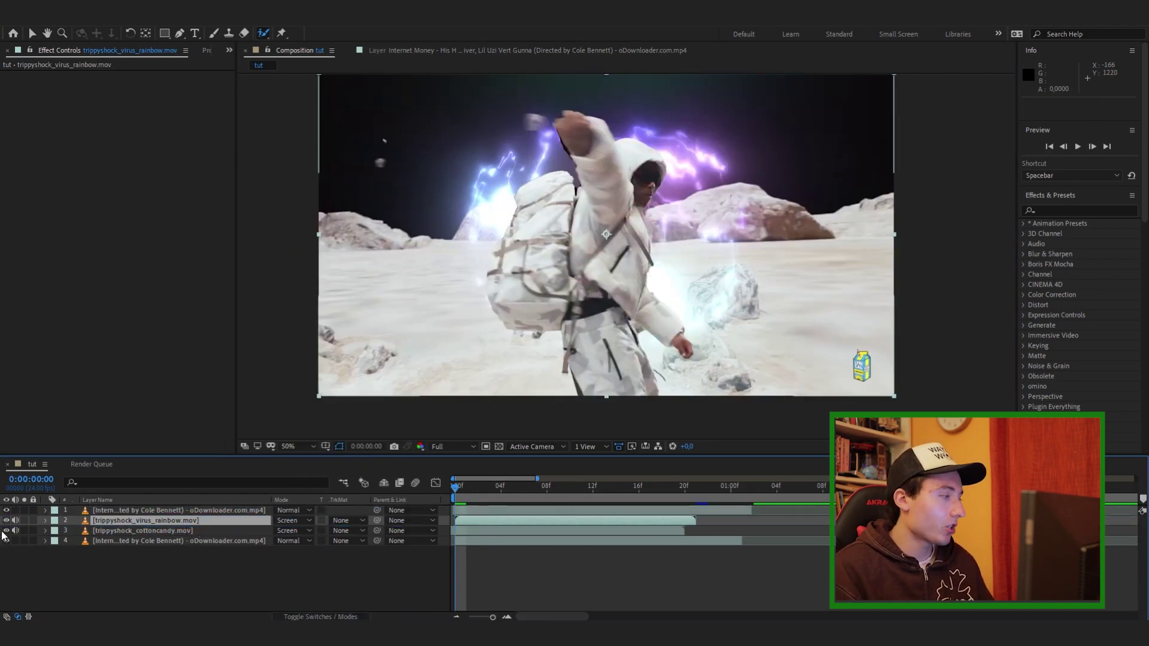
Hide the trippyshock_cottoncandy layer and shift the trippyshock_virus_rainbow layer about three frames earlier
key(ctrl+shift+a)
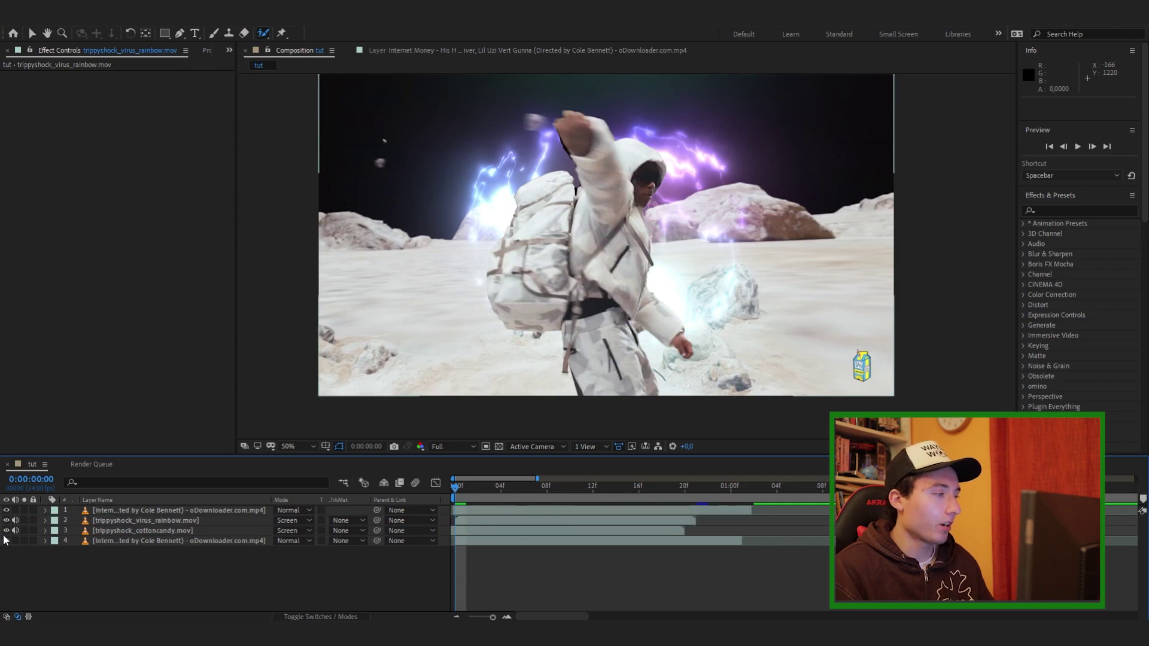
click(6, 530)
mouse_move(475, 523)
mouse_down()
mouse_move(450, 501)
mouse_move(548, 490)
mouse_move(465, 501)
mouse_move(476, 500)
mouse_up()
click(6, 540)
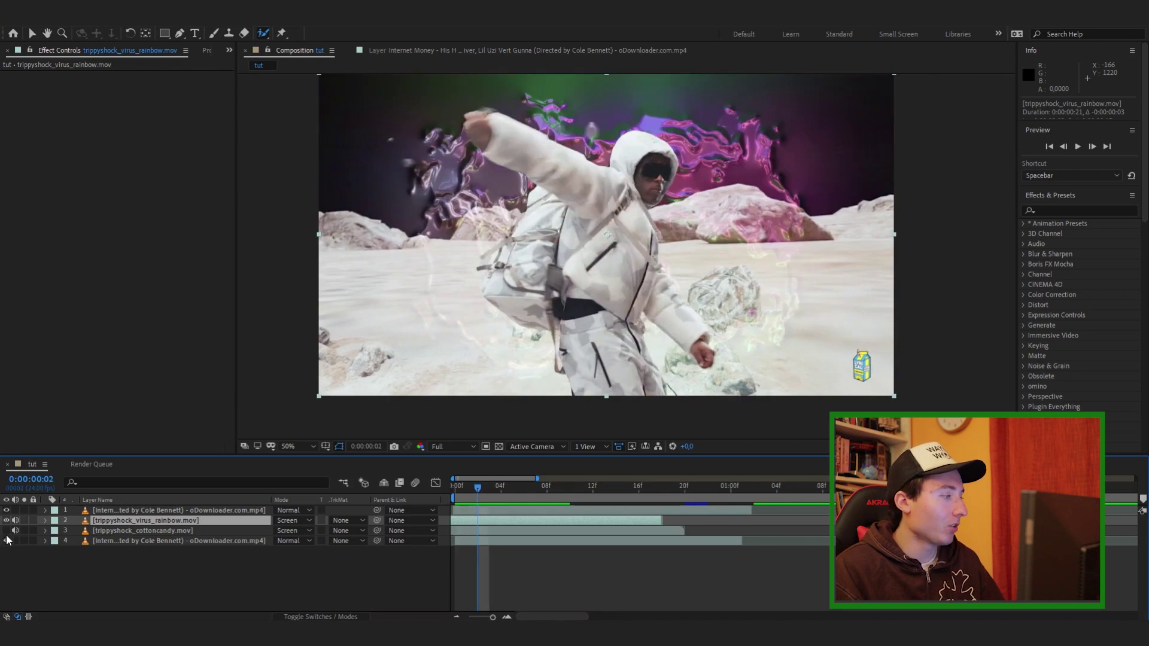
Show the trippyshock_cottoncandy layer again and shift the trippyshock_virus_rainbow layer another two frames earlier
drag(6, 530, 6, 541)
key(Home)
drag(469, 522, 469, 522)
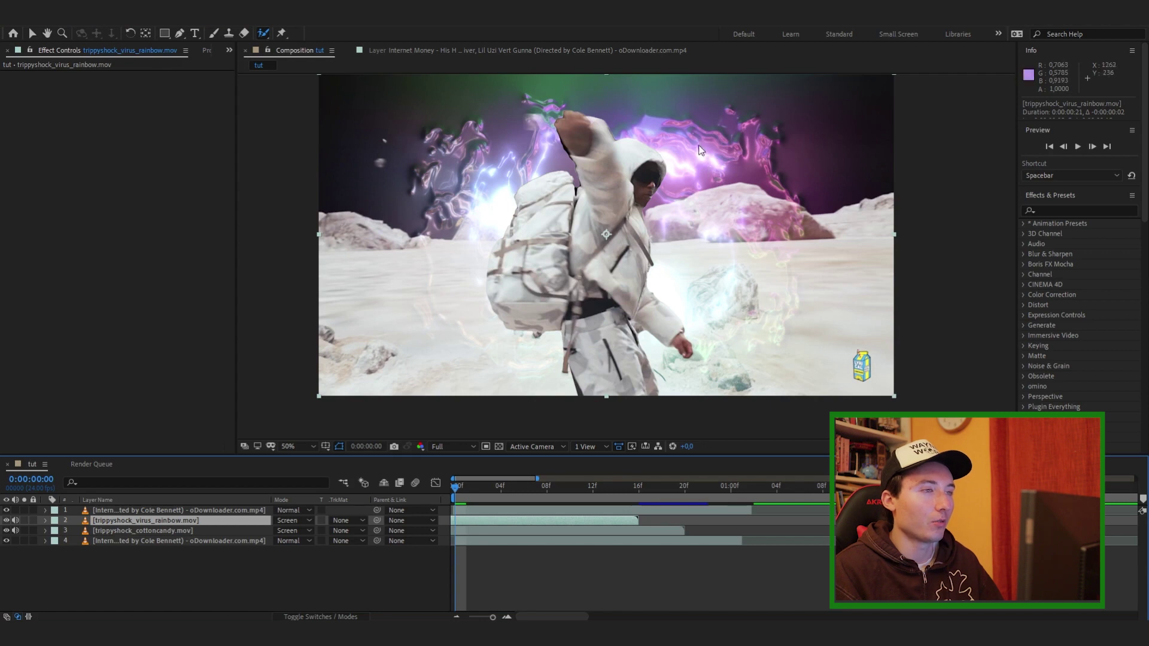
drag(443, 504, 495, 515)
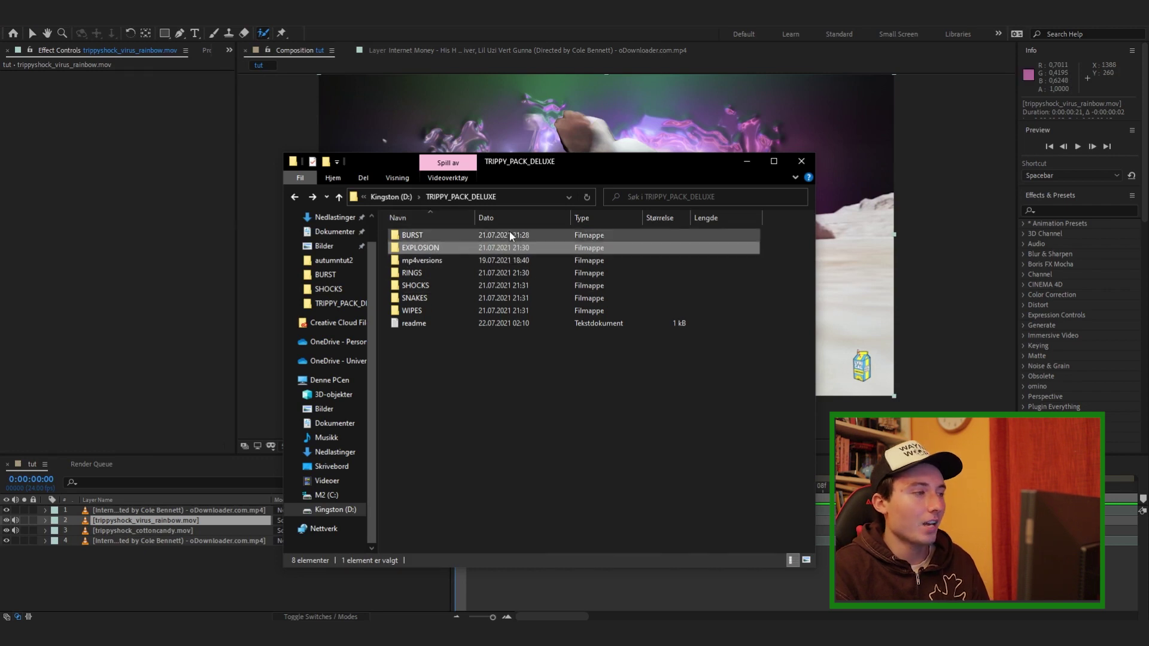
Add particledense_fast_cyanpurple_flare from the EXPLOSION folder to the composition and set its blending mode to Screen
double_click(426, 249)
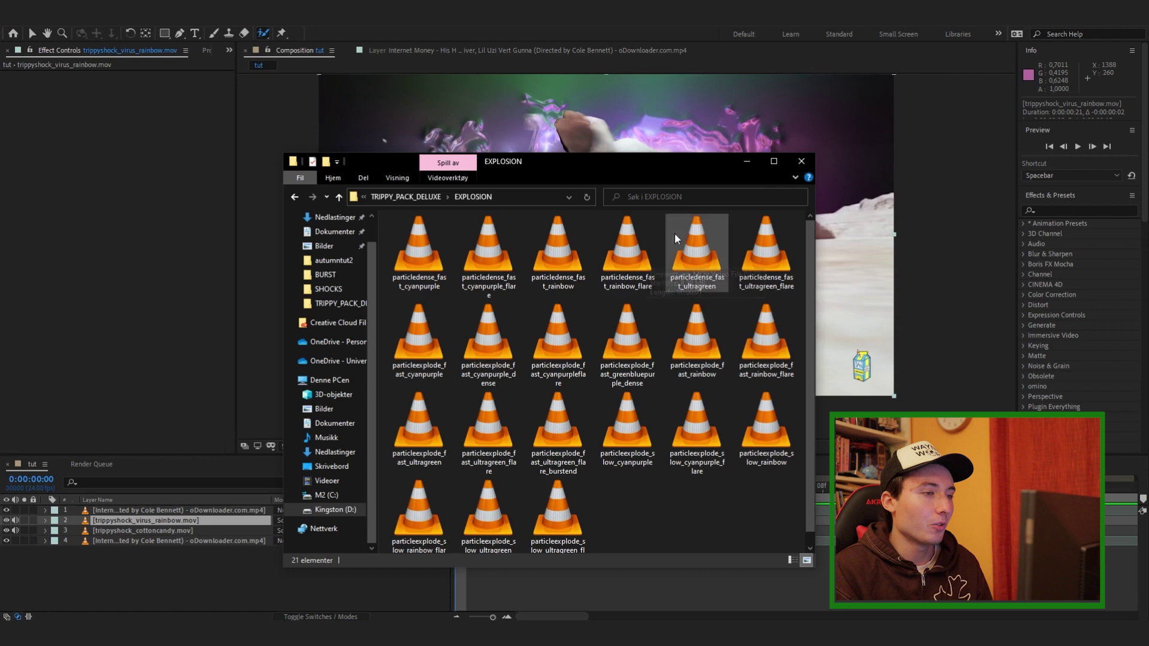
click(504, 253)
scroll(504, 254, down, 1)
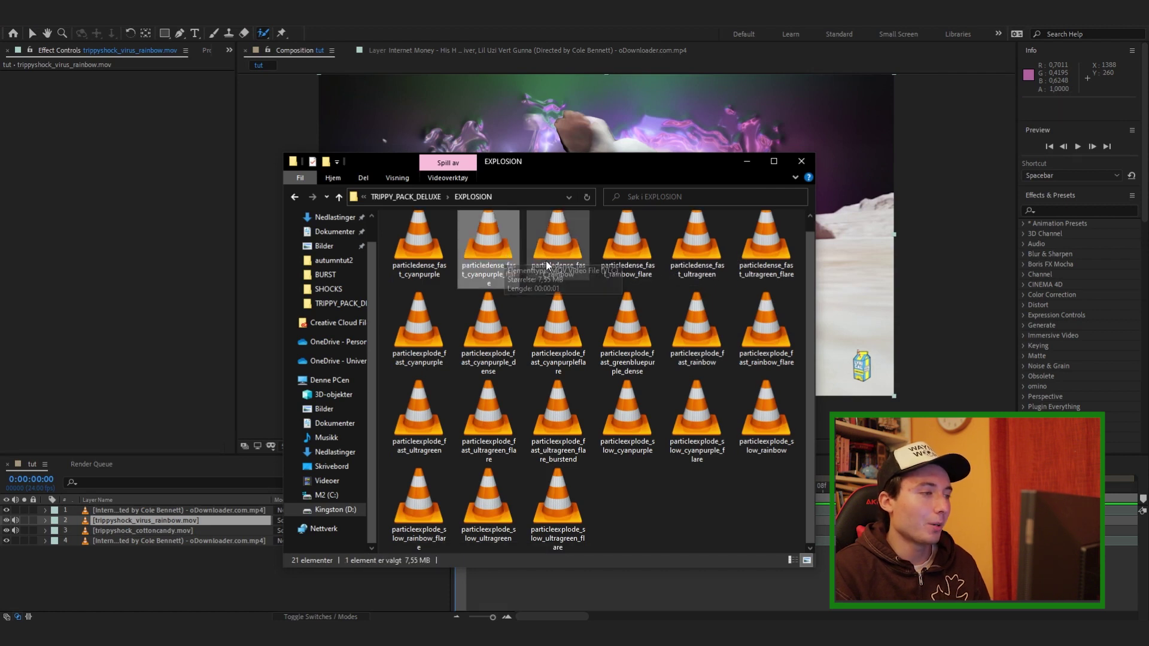
drag(504, 277, 515, 584)
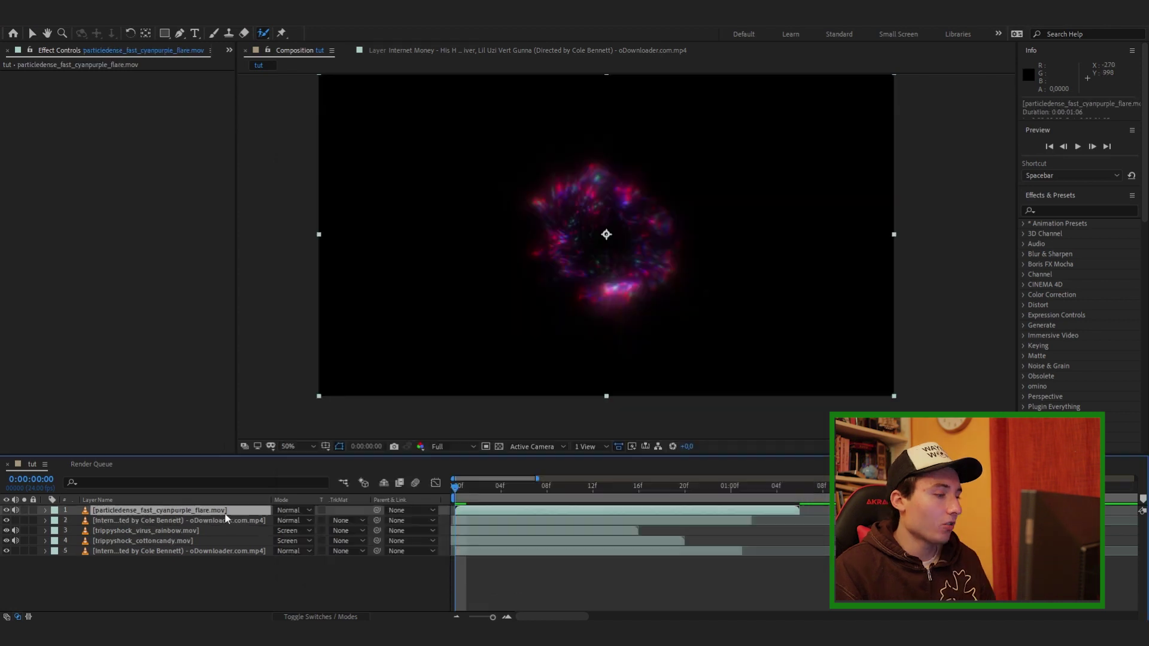
click(293, 510)
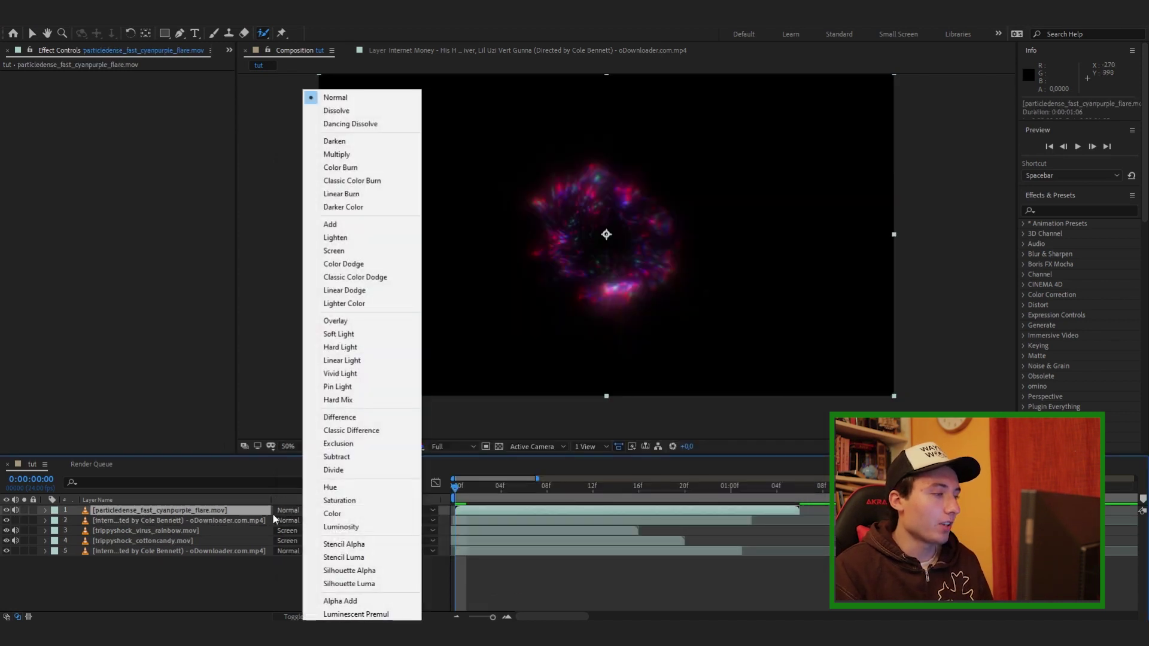
click(393, 251)
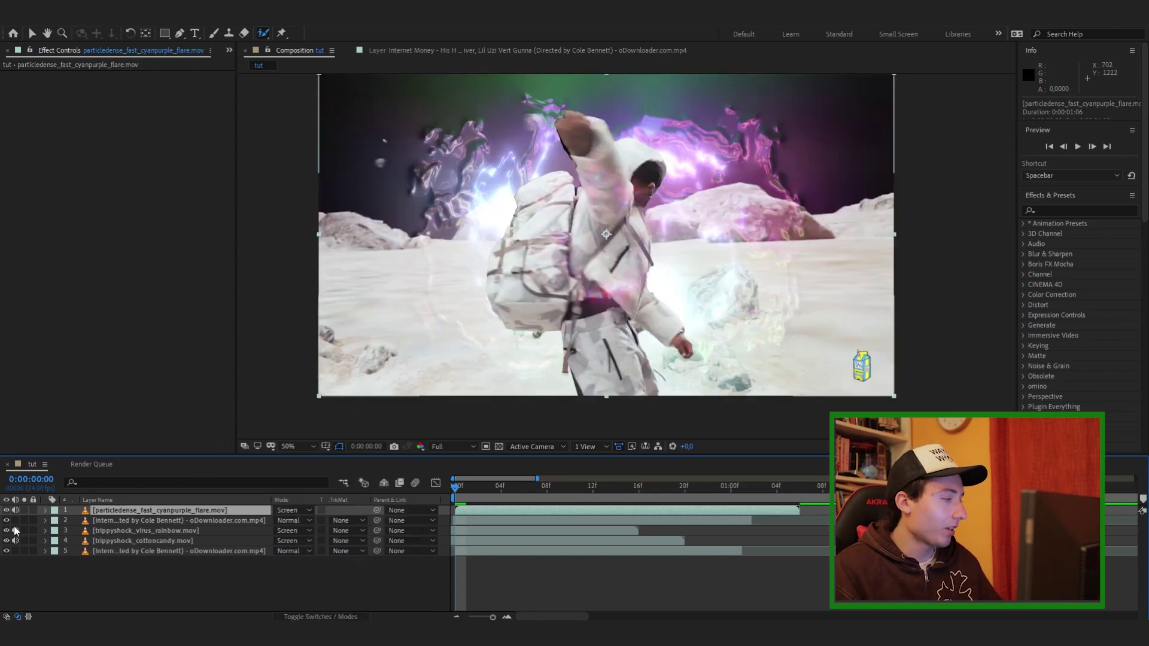
Place the particledense_fast_cyanpurple_flare layer directly beneath the astronaut cutout and hide both trippyshock layers
drag(117, 513, 121, 526)
key(ctrl+Down)
key(ctrl+Down)
key(ctrl+Down)
drag(8, 539, 6, 530)
click(137, 522)
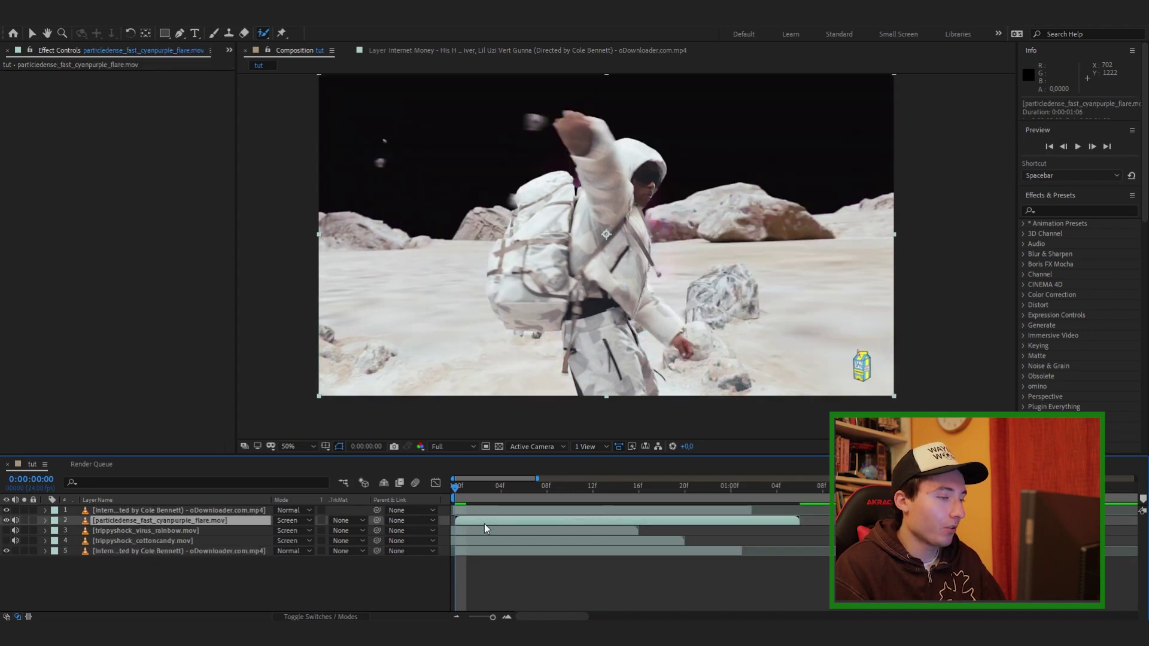
Preview the particle explosion behind the astronaut by scrubbing the composition from its start to frame 11
mouse_move(526, 521)
mouse_down()
mouse_move(479, 521)
mouse_move(479, 490)
mouse_move(516, 494)
mouse_move(543, 520)
mouse_up()
click(523, 513)
click(531, 520)
drag(455, 501, 566, 520)
drag(515, 487, 580, 489)
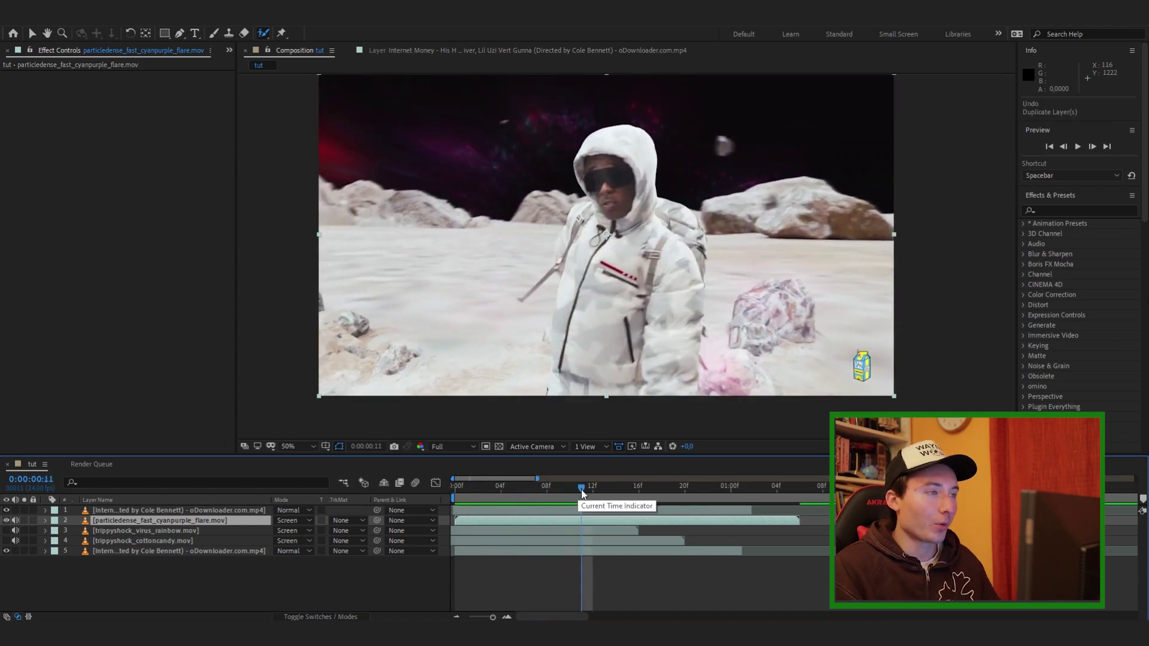
Duplicate the particledense_fast_cyanpurple_flare layer to compare the effect, and undo the duplication
key(ctrl+d)
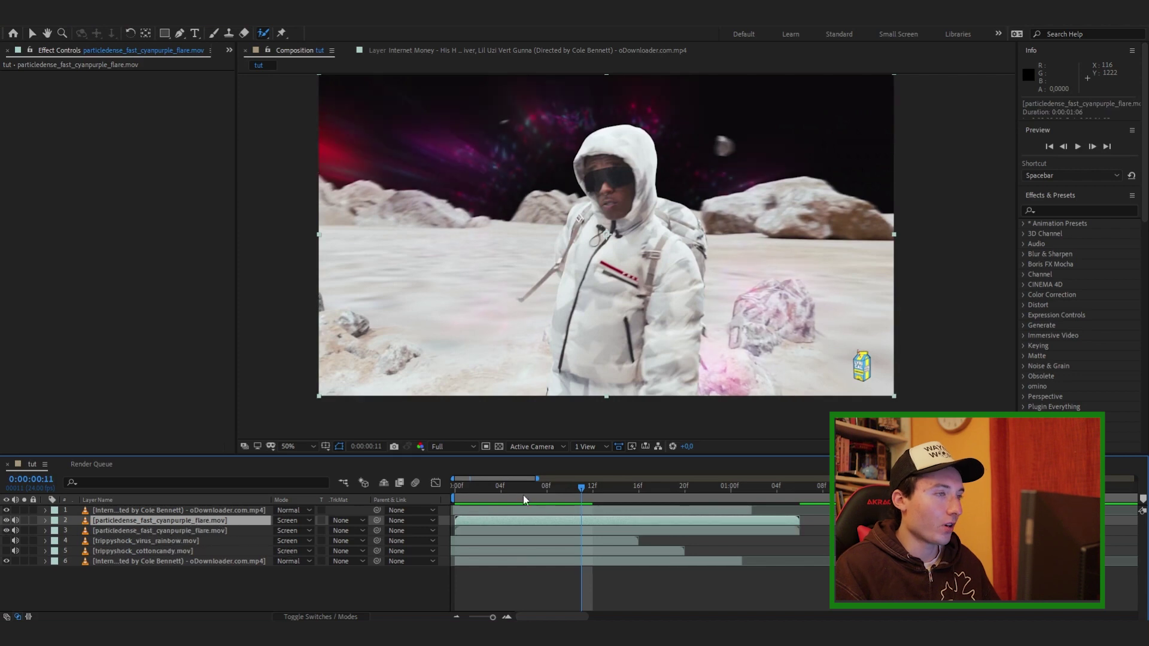
key(ctrl+z)
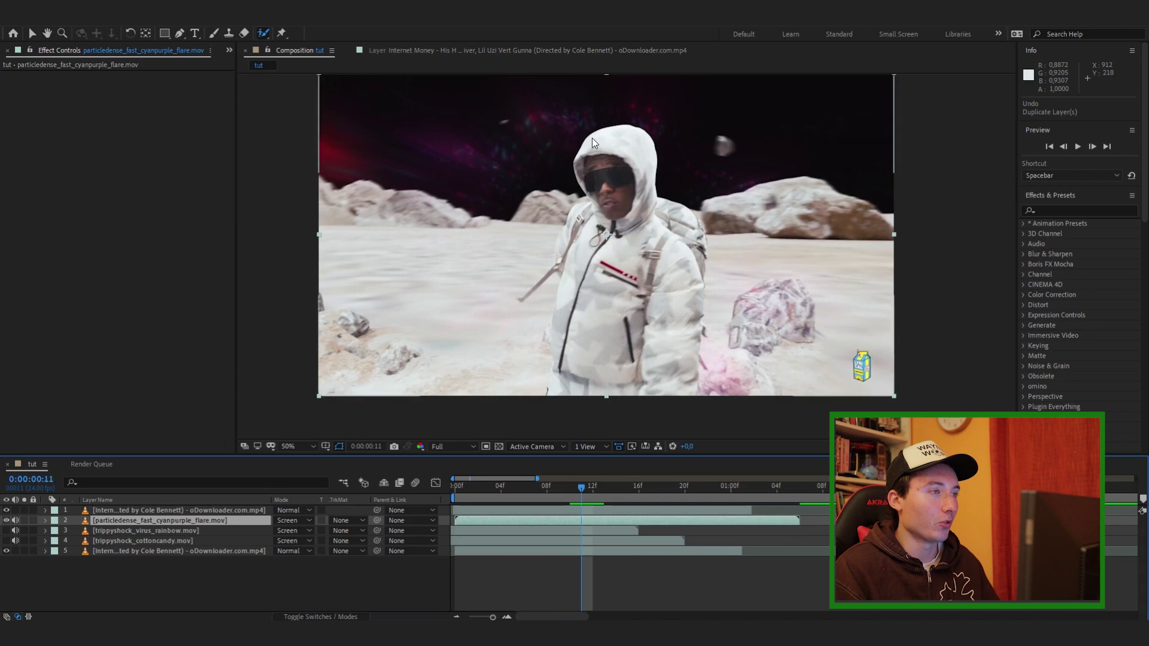
Add snake_33%_cottoncandy from the SNAKES folder with Screen blending and place it directly beneath the astronaut cutout
click(591, 489)
drag(592, 491, 628, 470)
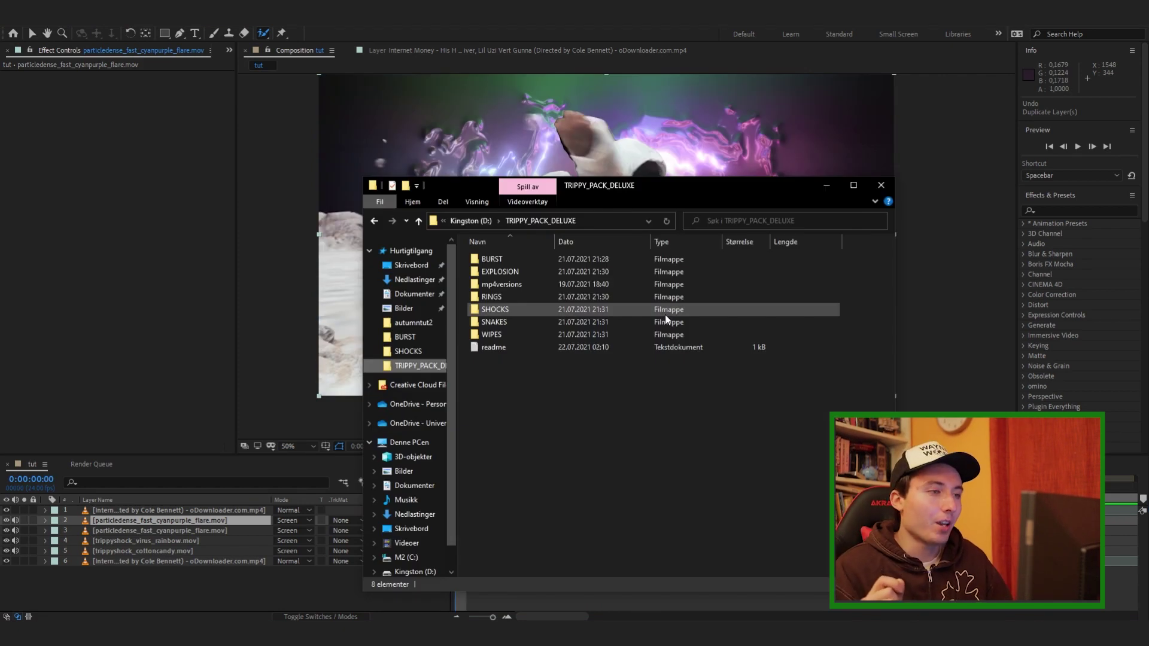
double_click(493, 323)
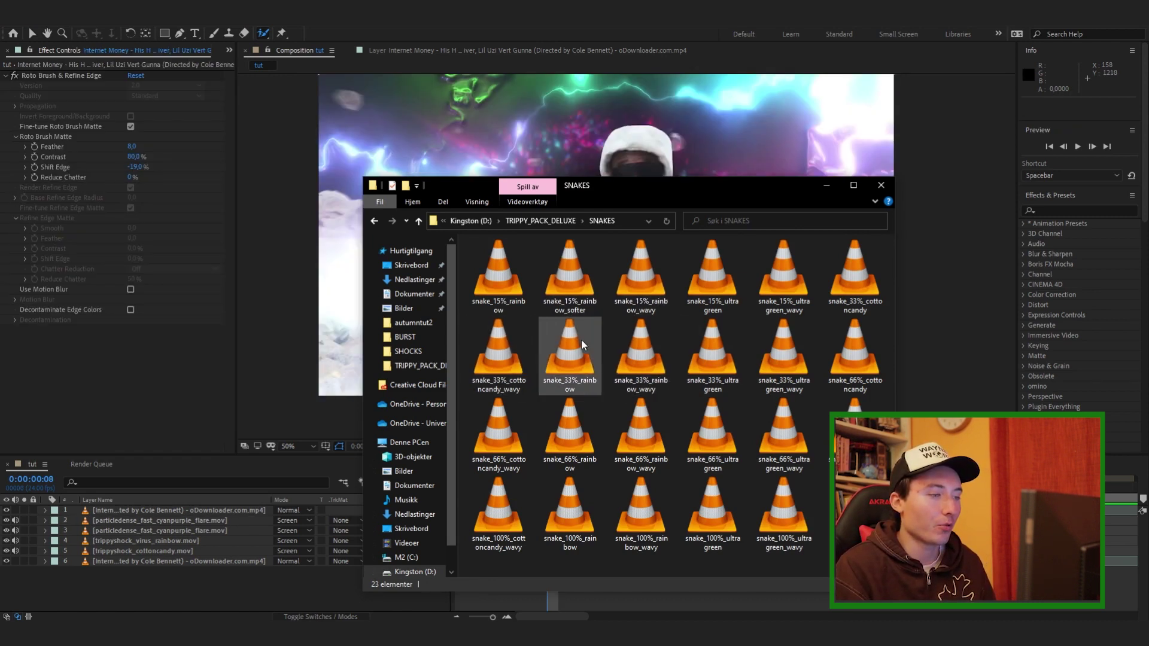
click(855, 274)
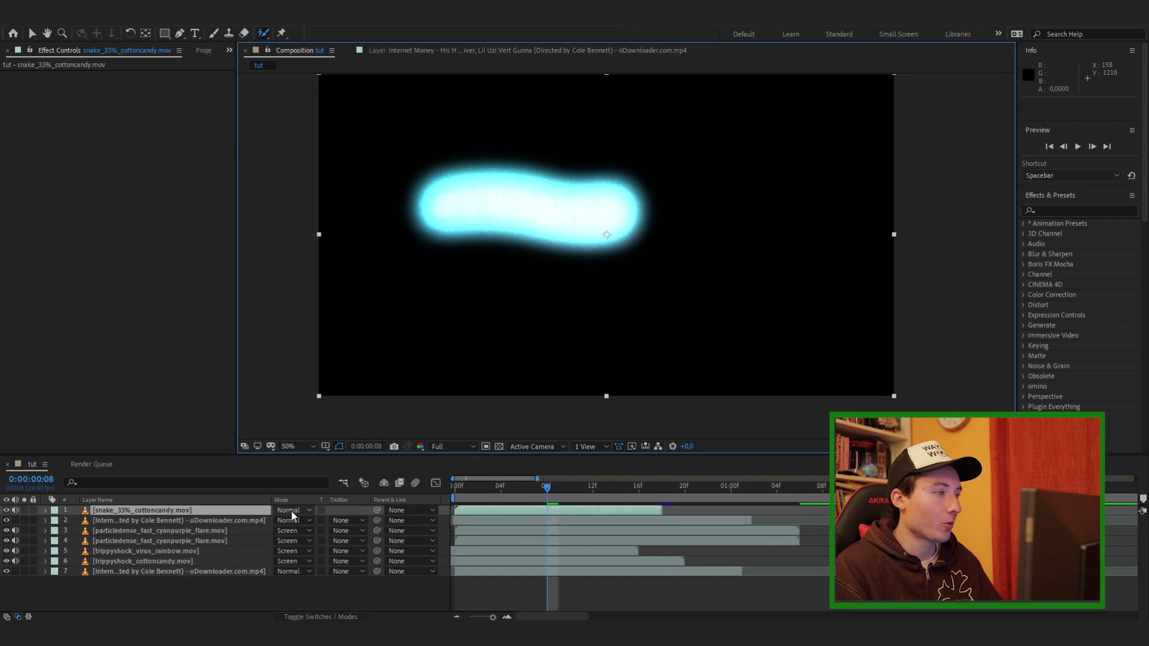
click(291, 510)
click(360, 252)
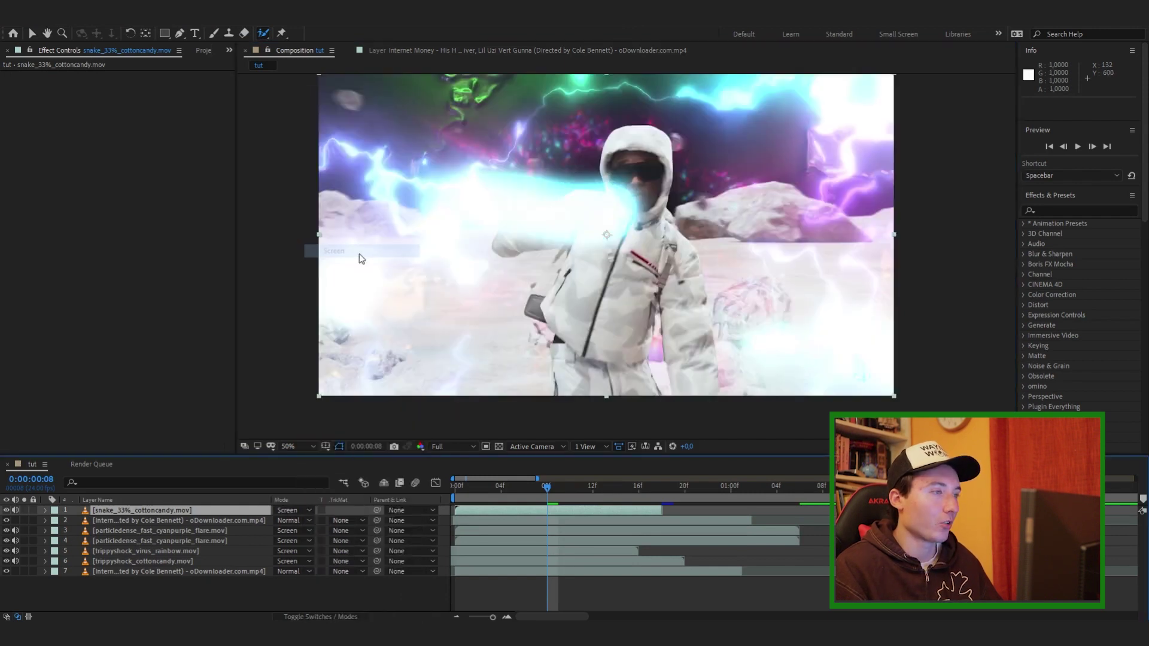
drag(128, 512, 130, 525)
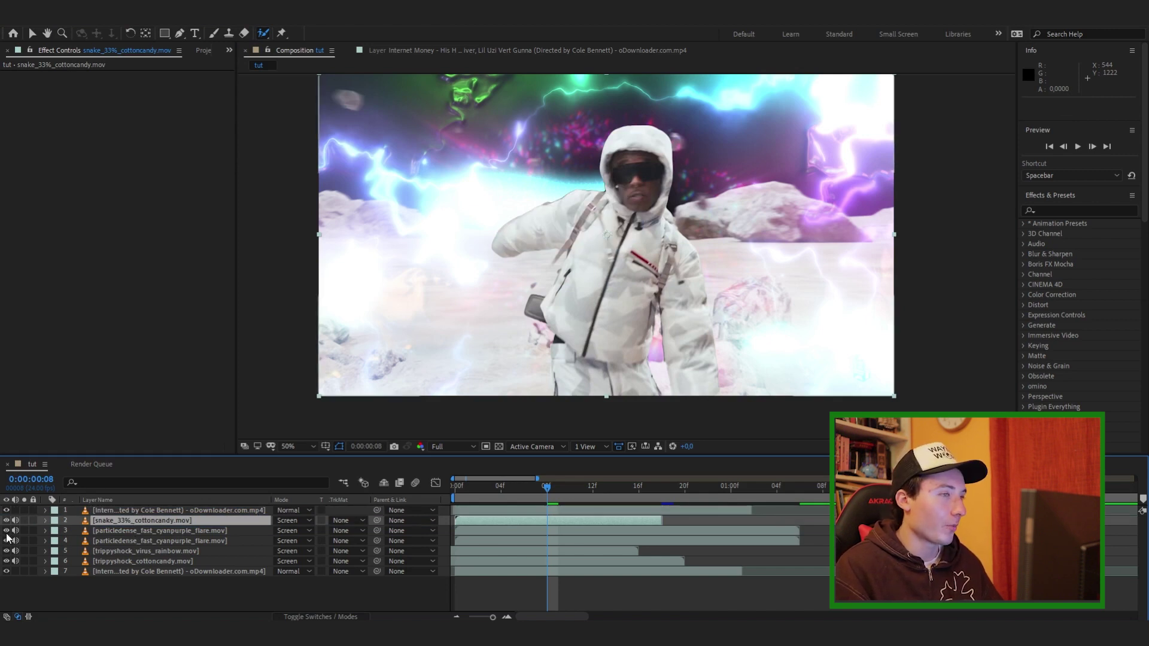
Hide the particle and trippyshock layers and shift the snake_33%_cottoncandy layer to start at frame 2
drag(8, 541, 6, 562)
drag(521, 495, 562, 521)
Rotate the snake_33%_cottoncandy layer to 23° and scale it to 118% so it extends past the frame edges
key(r)
click(493, 490)
drag(493, 491, 592, 488)
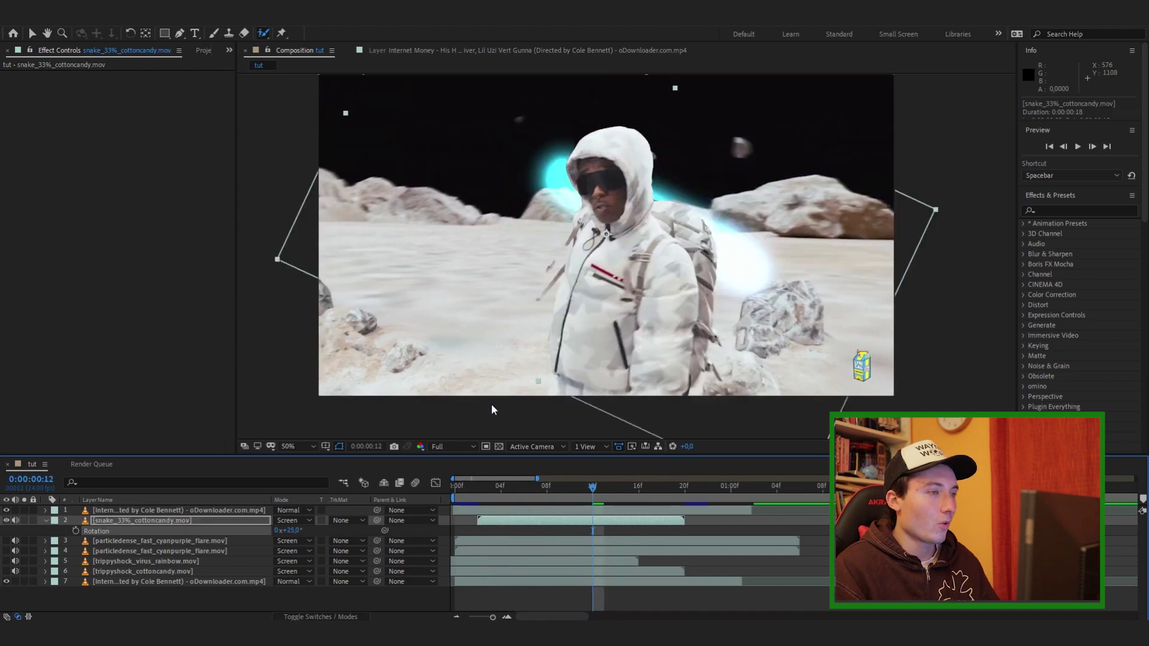
key(comma)
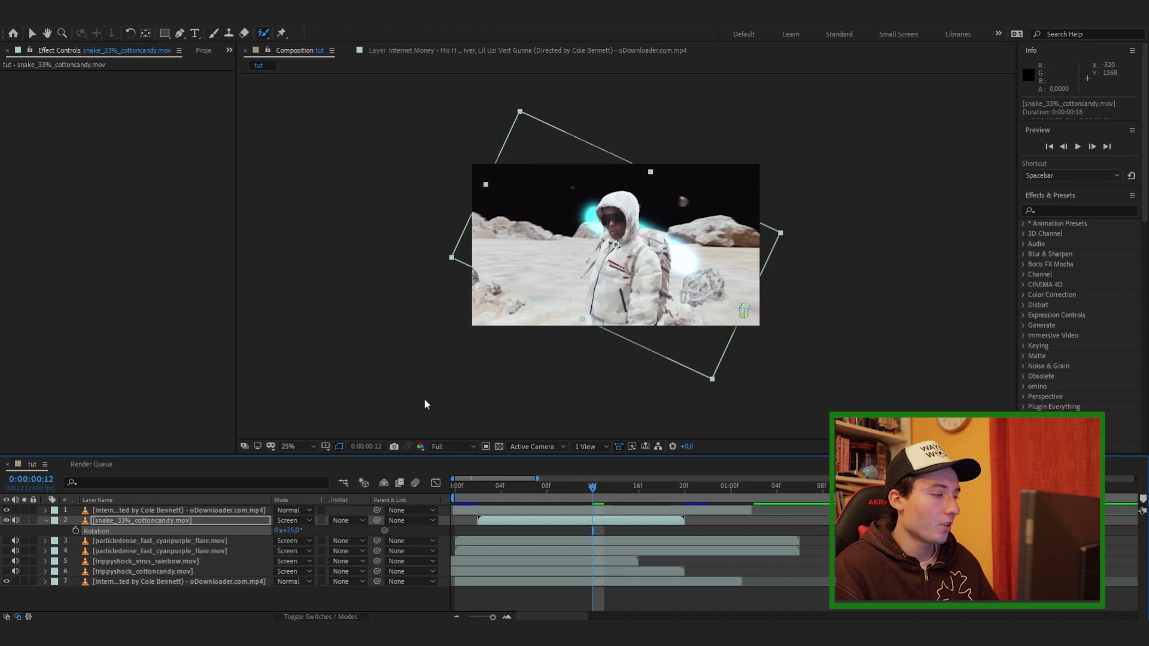
drag(292, 531, 289, 531)
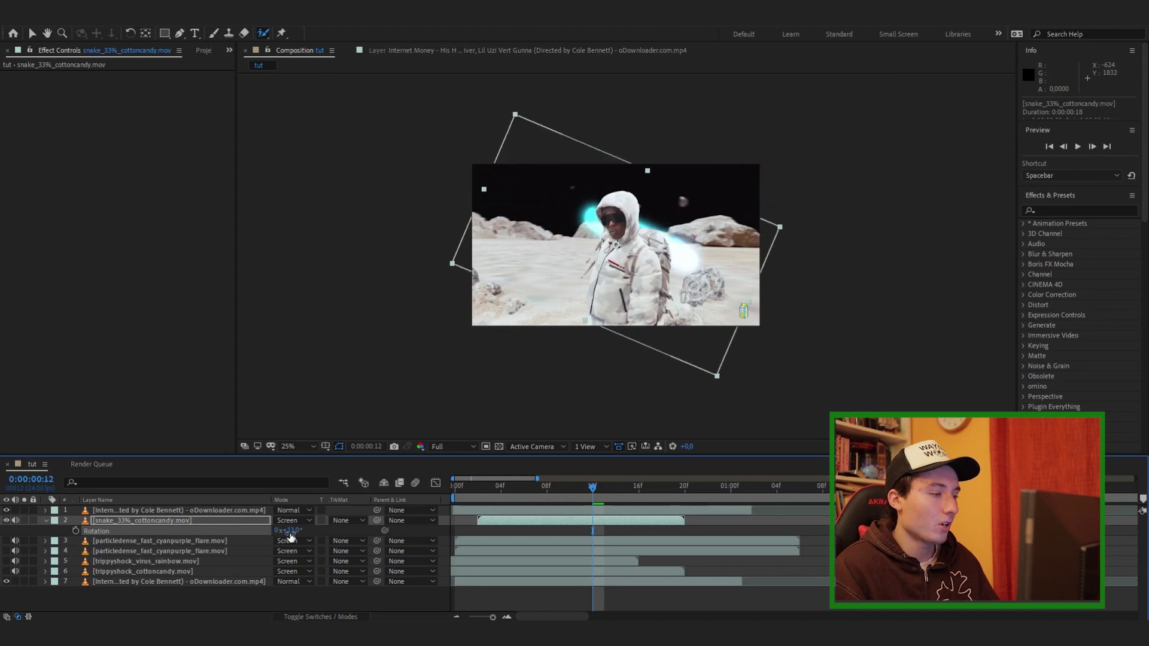
key(s)
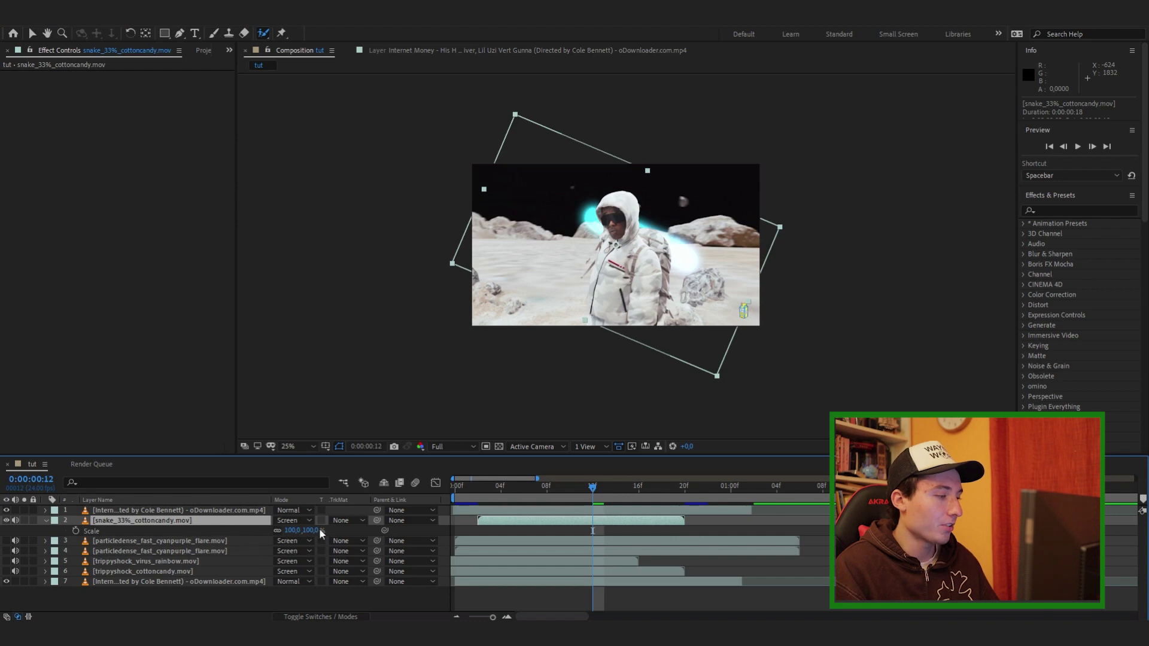
drag(308, 532, 318, 532)
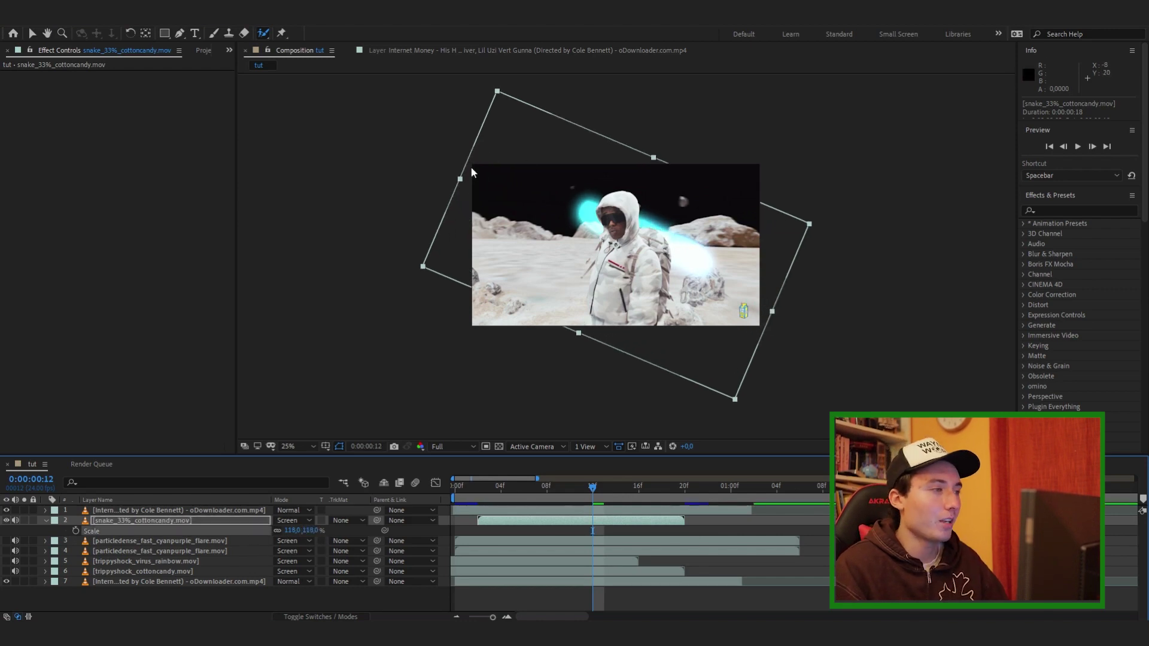
drag(559, 488, 659, 495)
Add snake_66%_ultragreen_wavy from the SNAKES folder to the composition
mouse_move(233, 408)
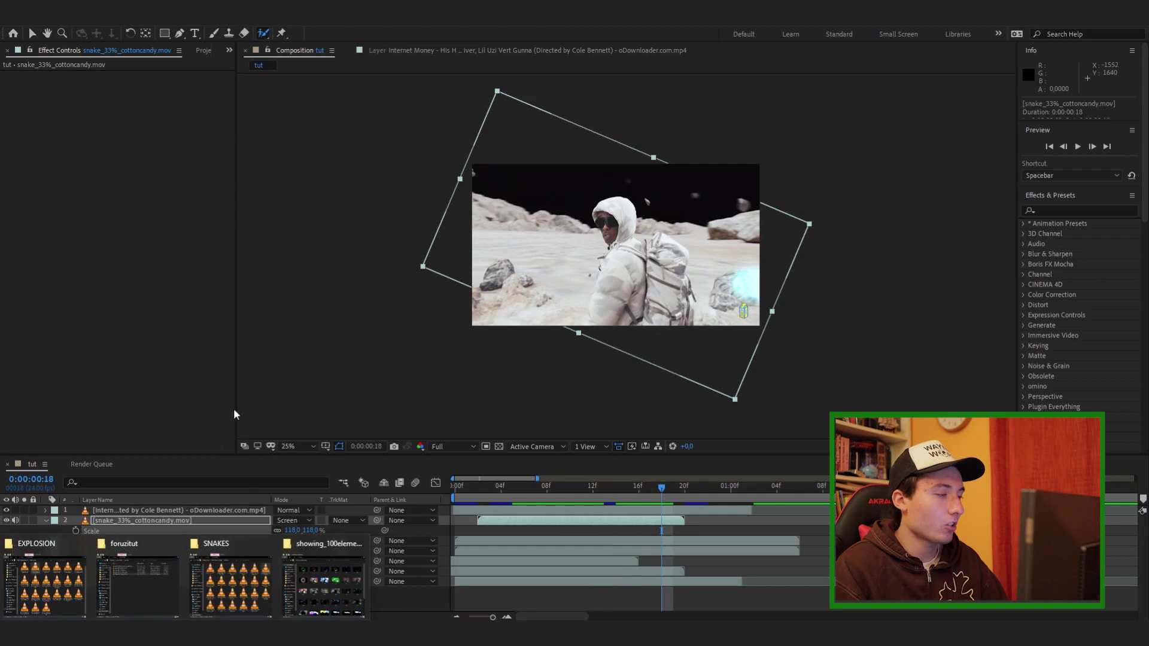
click(242, 594)
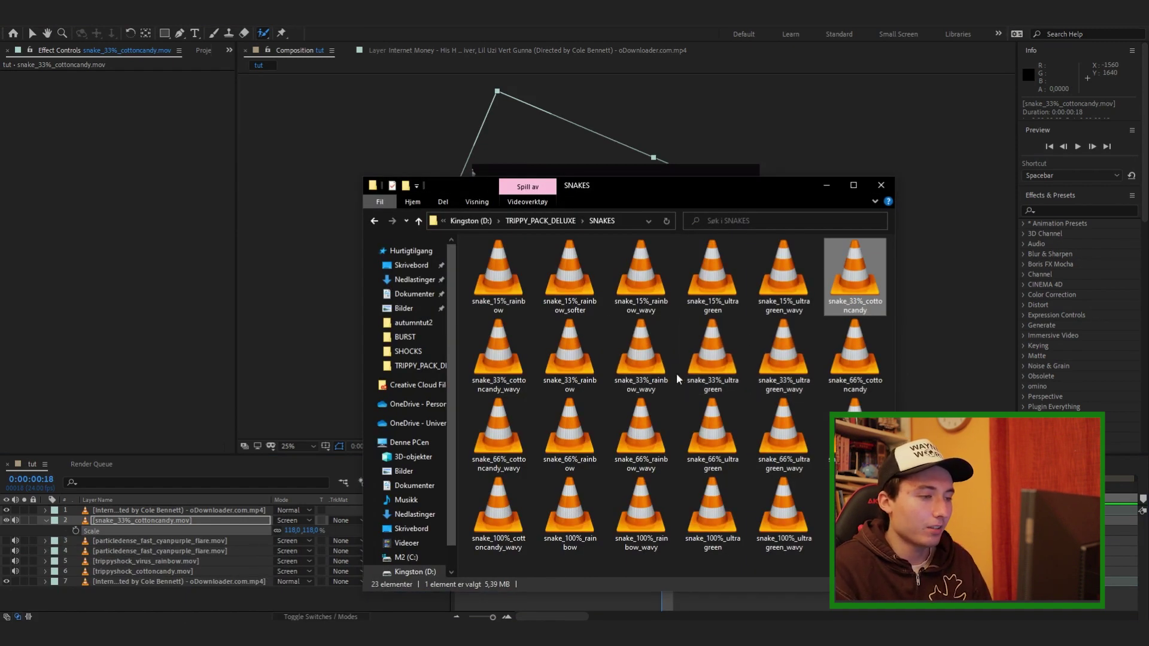
click(646, 439)
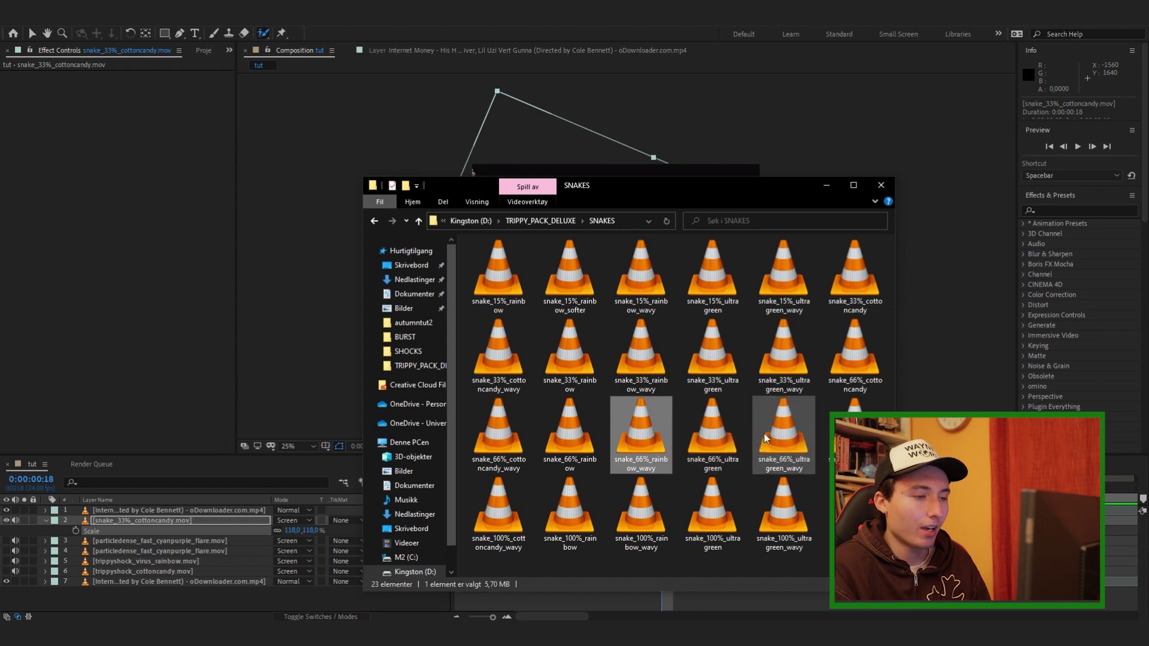
click(791, 443)
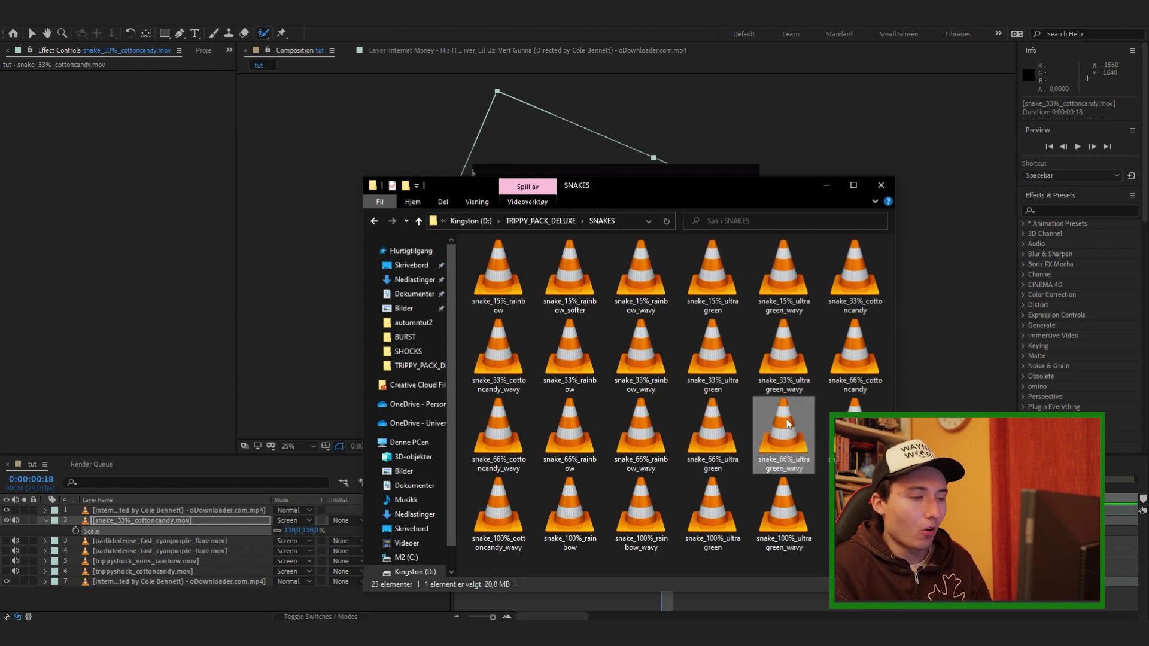
drag(789, 424, 663, 204)
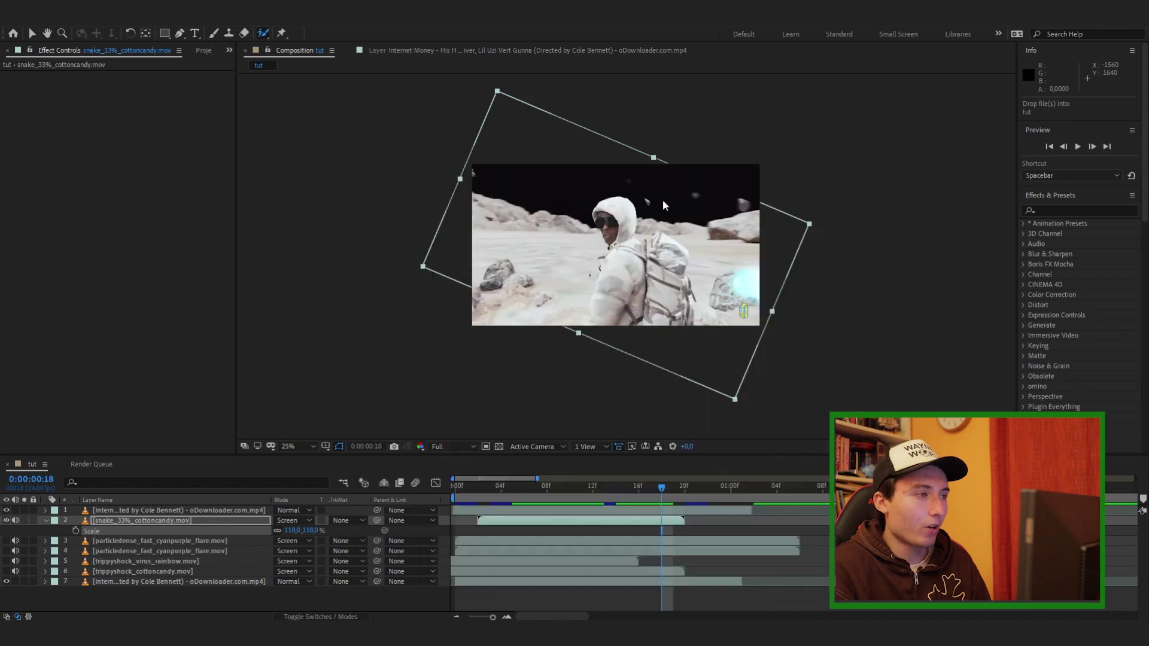
drag(603, 127, 603, 126)
Set the snake_66%_ultragreen_wavy layer's blending mode to Screen and place it directly beneath the astronaut cutout
click(298, 513)
click(298, 513)
click(299, 513)
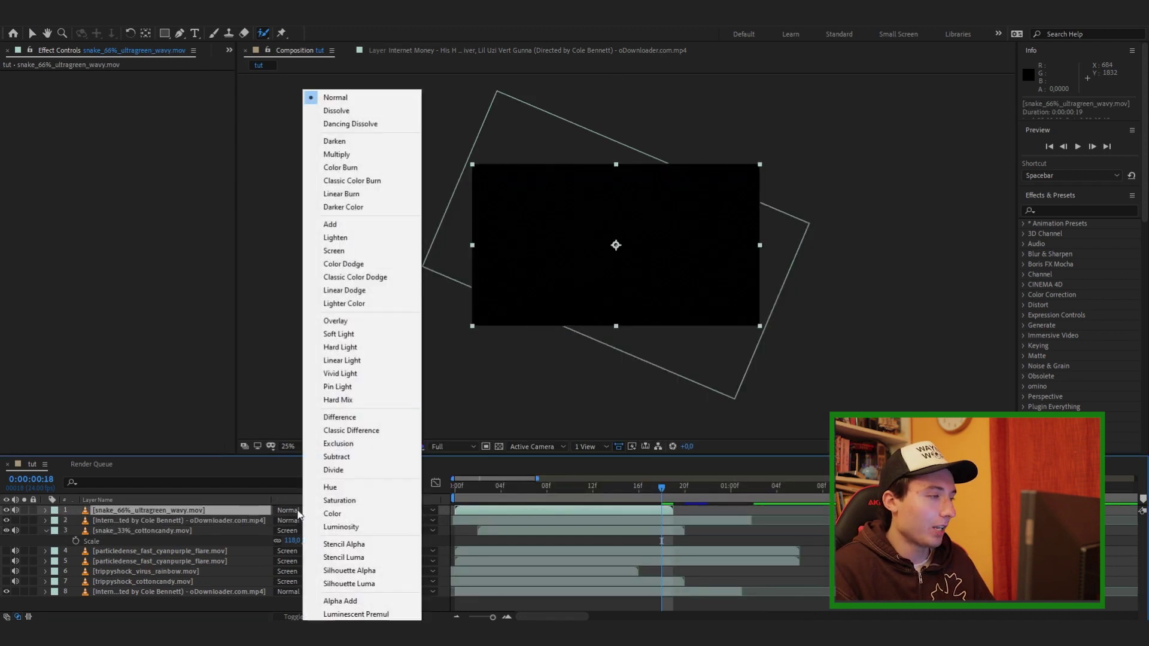
click(333, 257)
drag(257, 510, 236, 526)
Shift the snake_66%_ultragreen_wavy layer to start at frame 12 and check its timing against the cotton candy snake
key(r)
drag(609, 521, 712, 522)
mouse_move(641, 523)
mouse_down()
mouse_move(630, 525)
mouse_move(642, 519)
mouse_up()
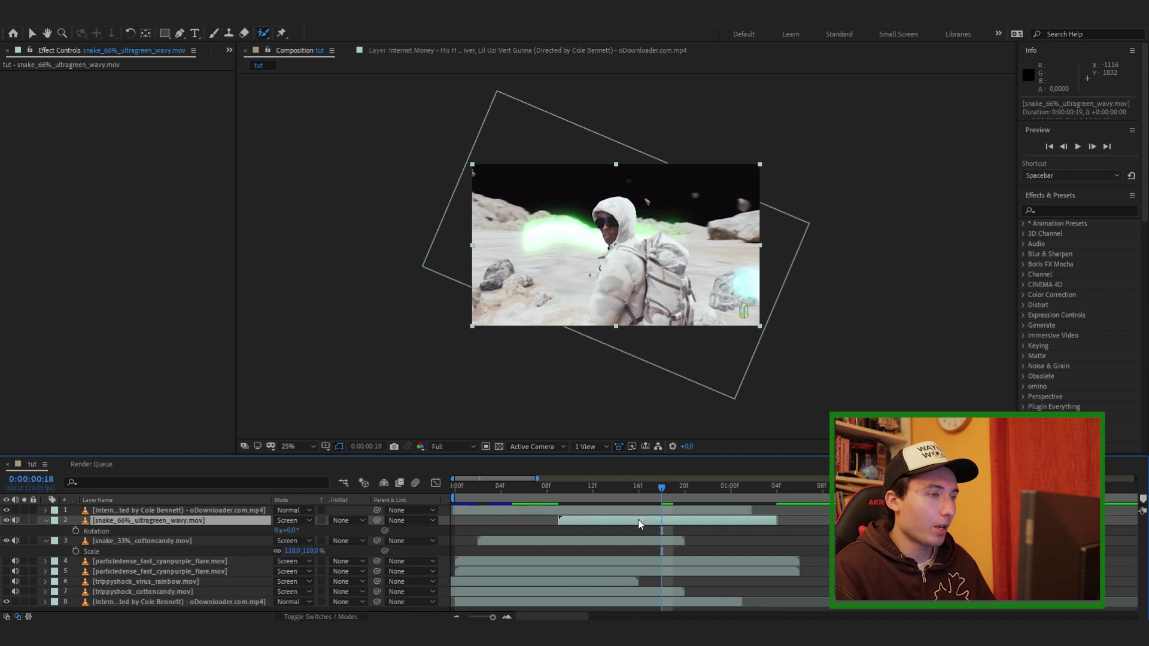
key(i)
drag(559, 509, 670, 525)
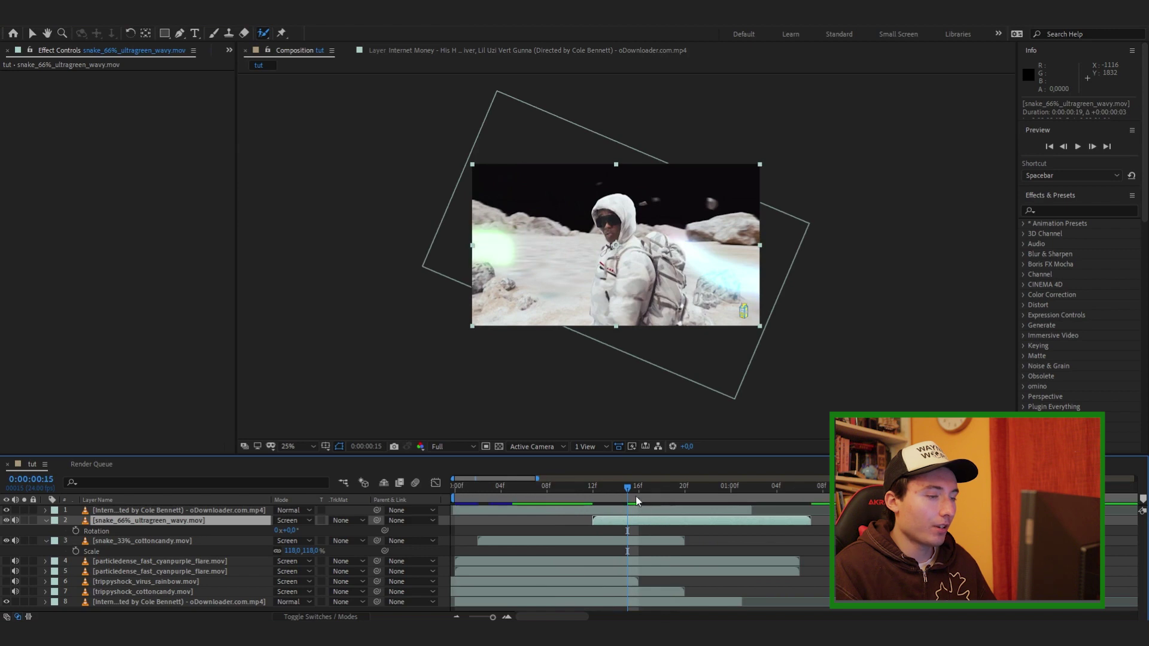
mouse_move(619, 497)
mouse_down()
mouse_move(602, 498)
mouse_move(638, 493)
mouse_up()
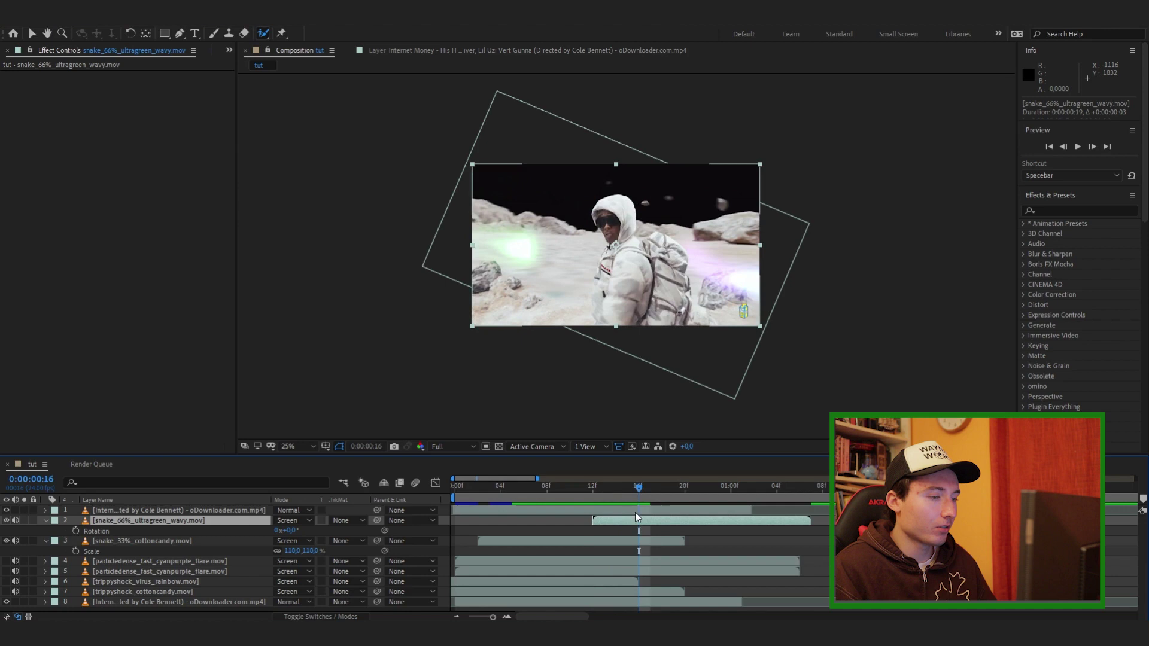
Rotate the snake_66%_ultragreen_wavy layer counterclockwise to cross the cotton candy snake's path and scale it to 116%
click(212, 531)
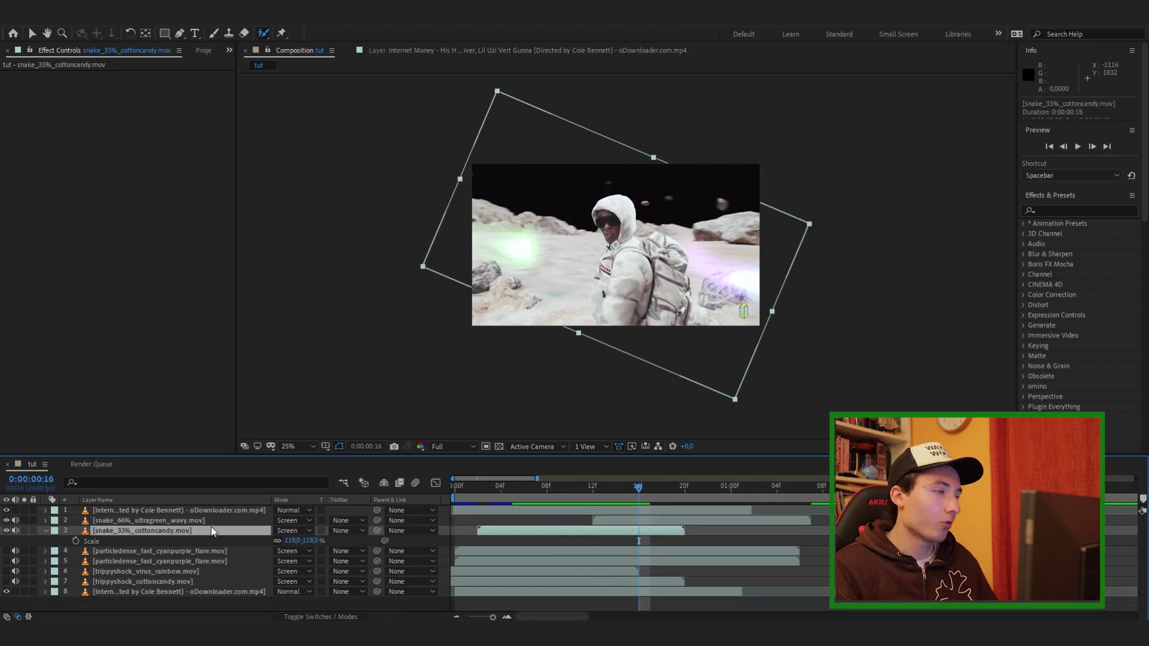
click(239, 521)
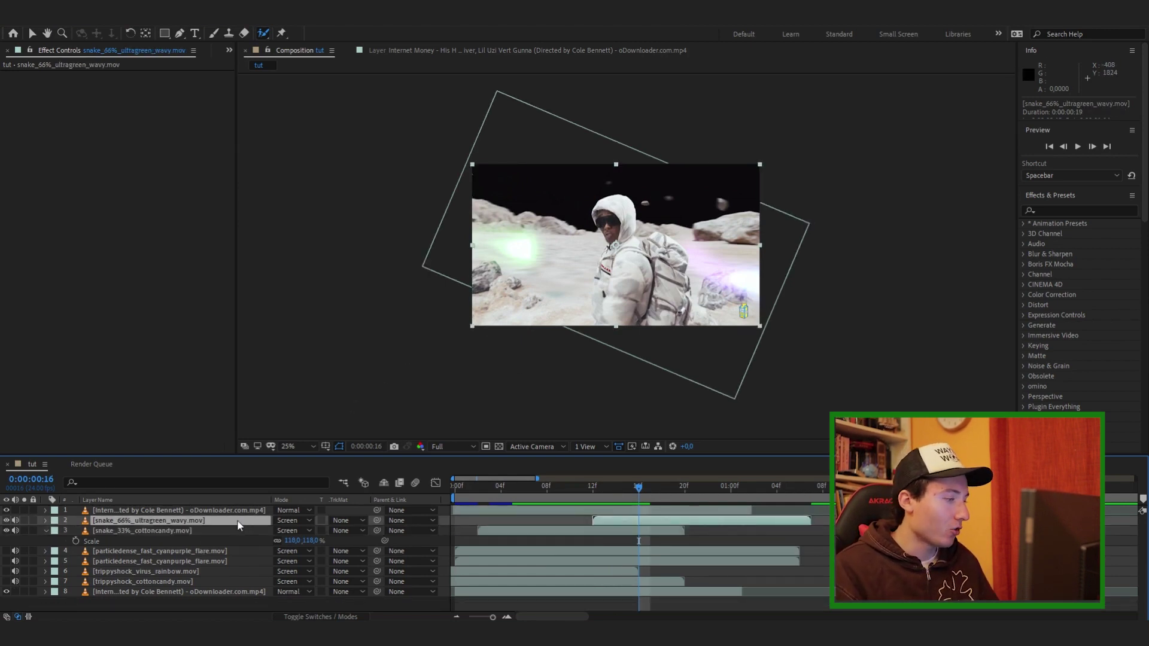
key(r)
drag(289, 531, 318, 531)
key(s)
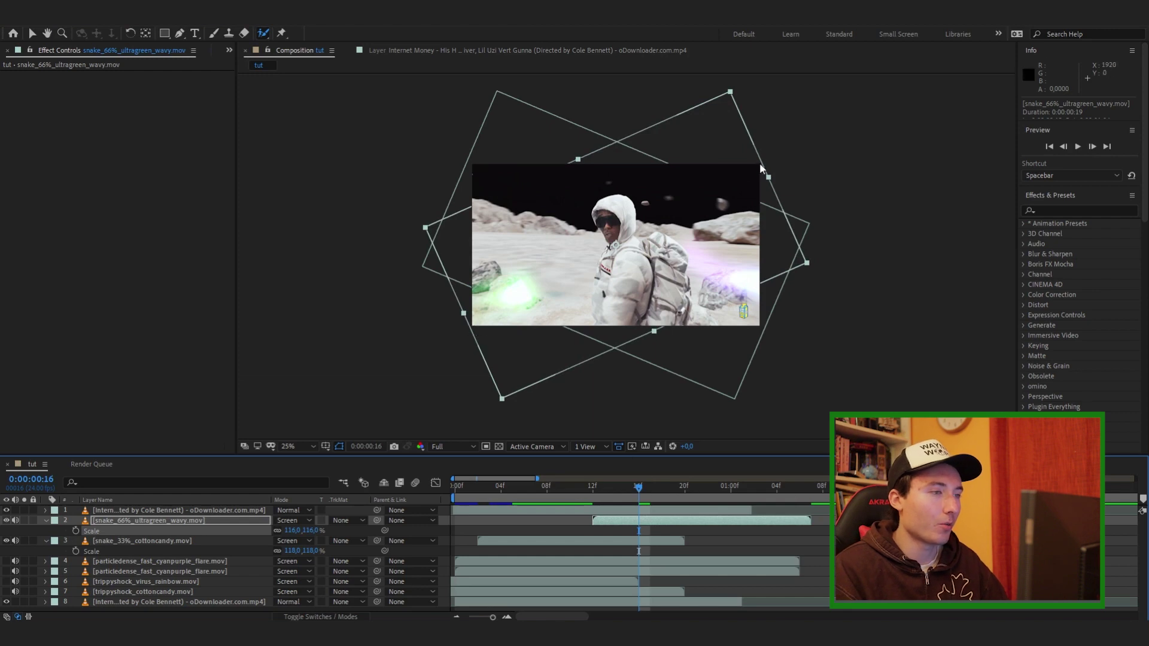
drag(595, 503, 467, 494)
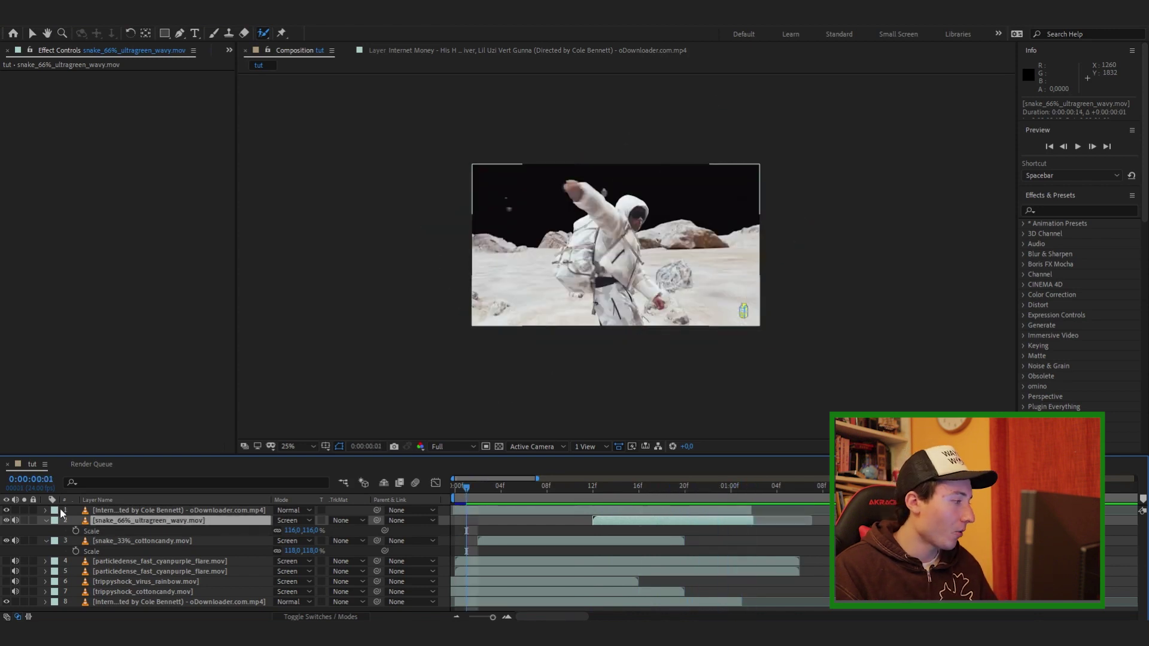
Show both particle and both trippyshock layers again and preview the combined effect from the start
drag(6, 565, 6, 596)
drag(596, 486, 453, 500)
key(space)
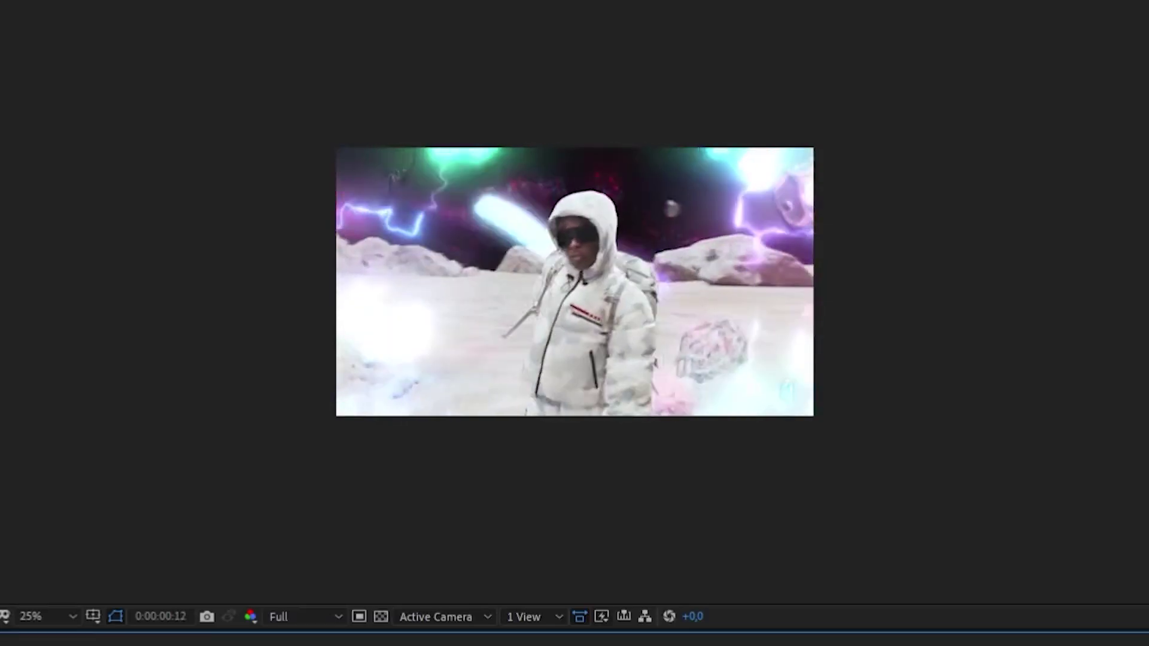
key(space)
key(space)
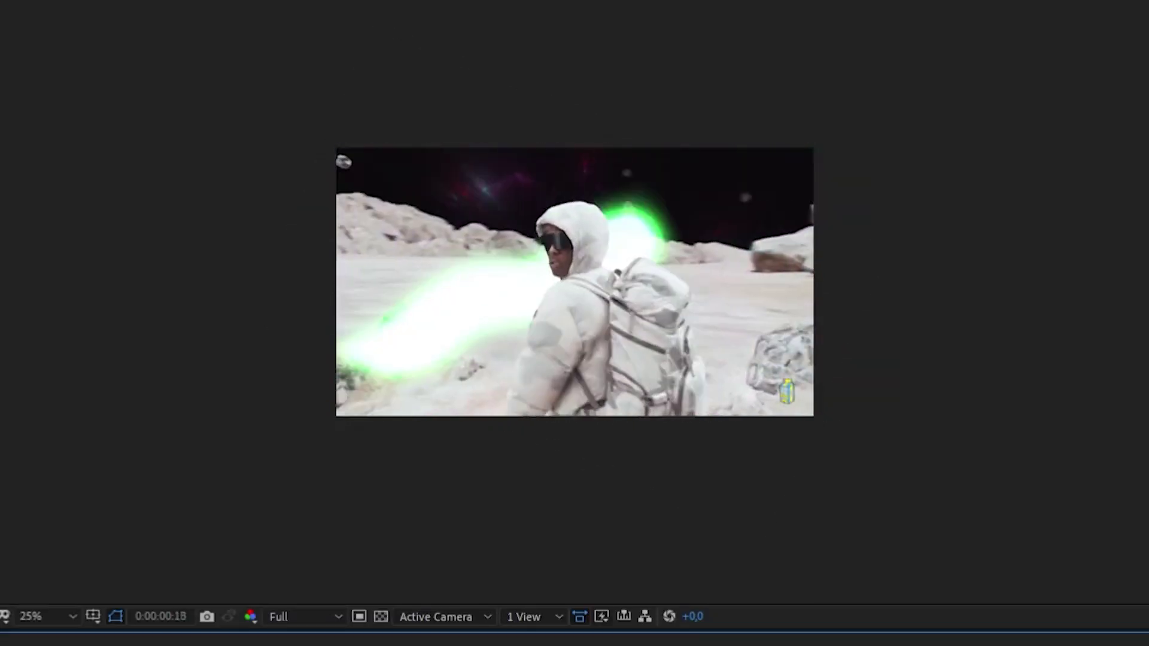
key(space)
Shift both trippyshock layers two frames later and preview the composition from the start
click(173, 572)
click(227, 591)
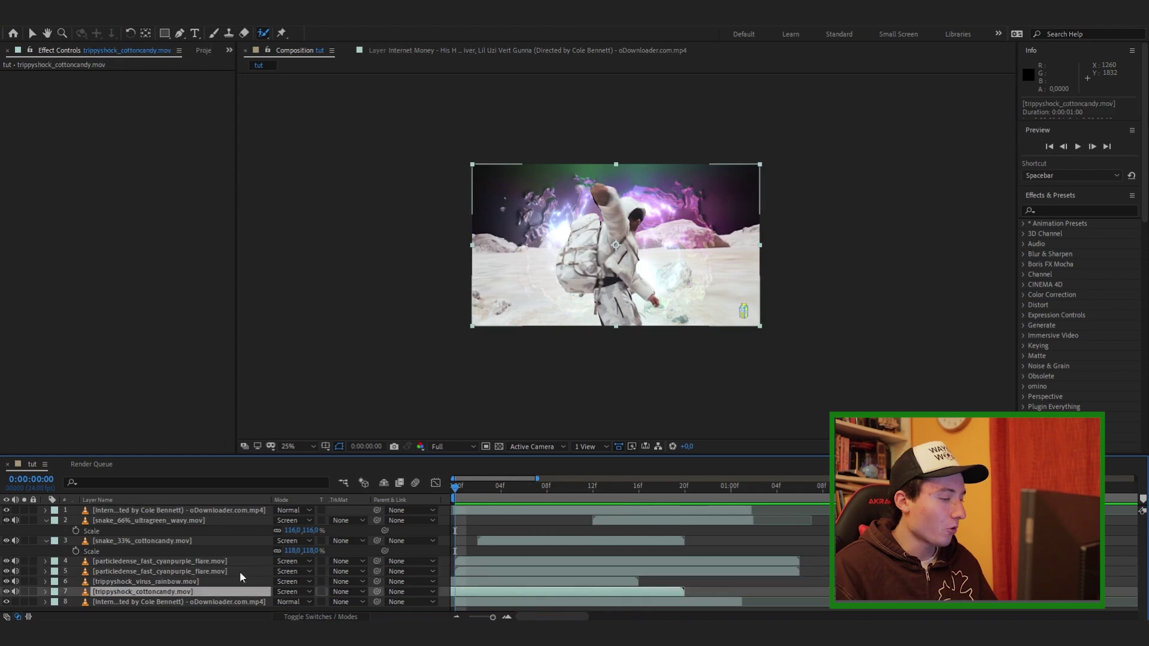
shift+click(179, 582)
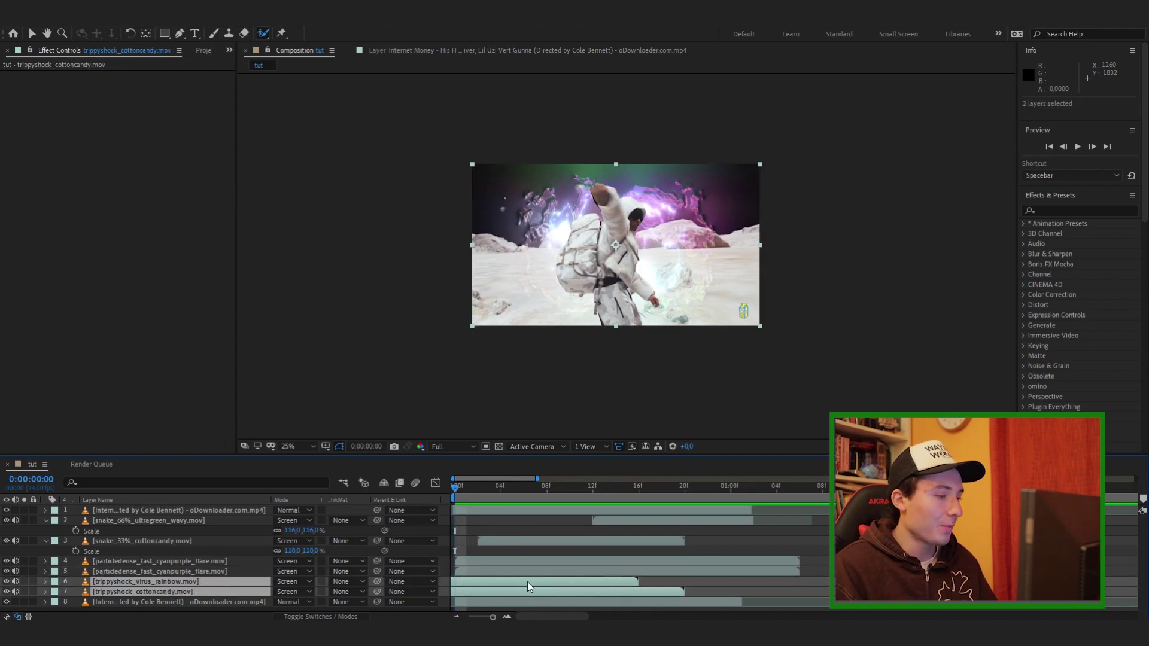
drag(523, 583, 544, 584)
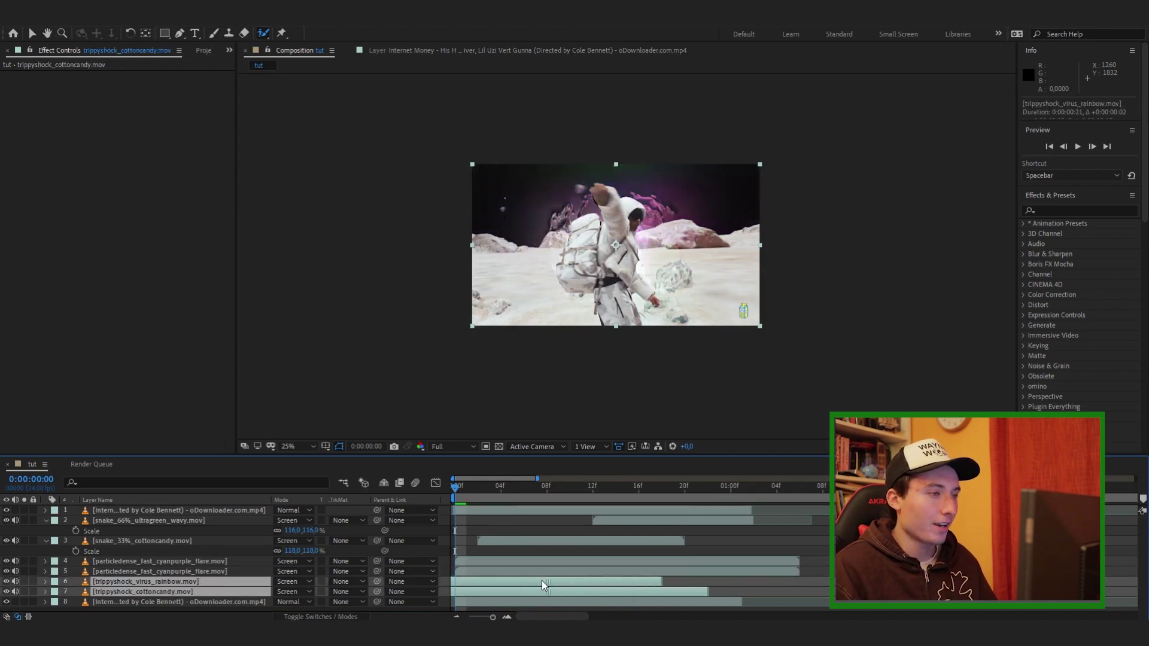
click(465, 492)
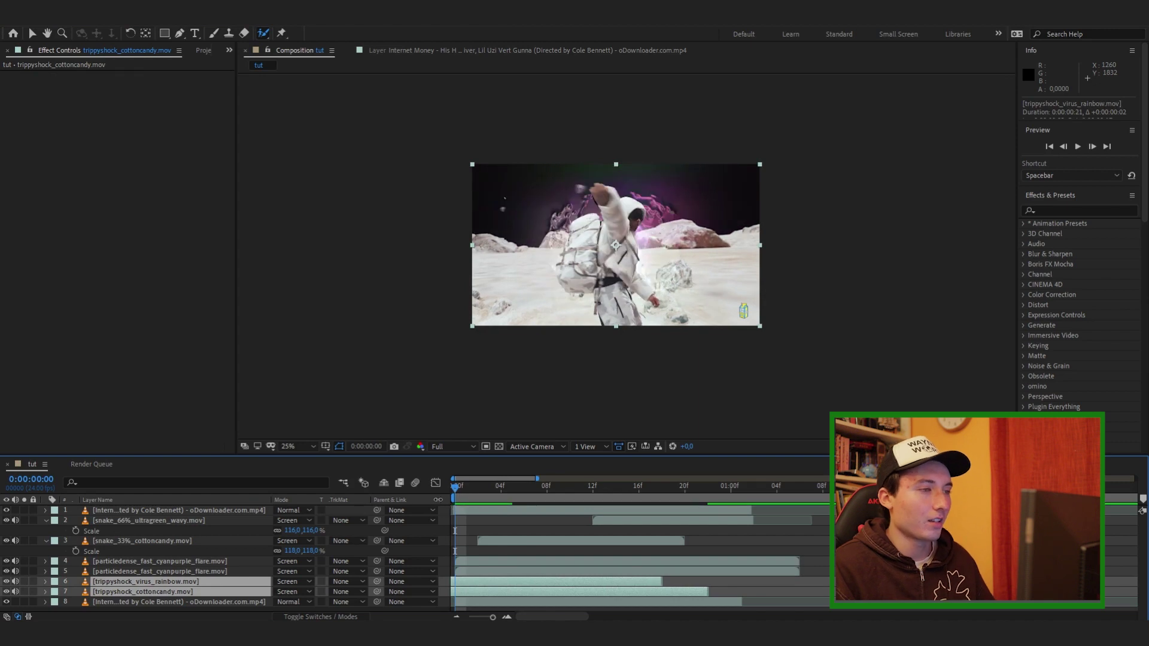
key(space)
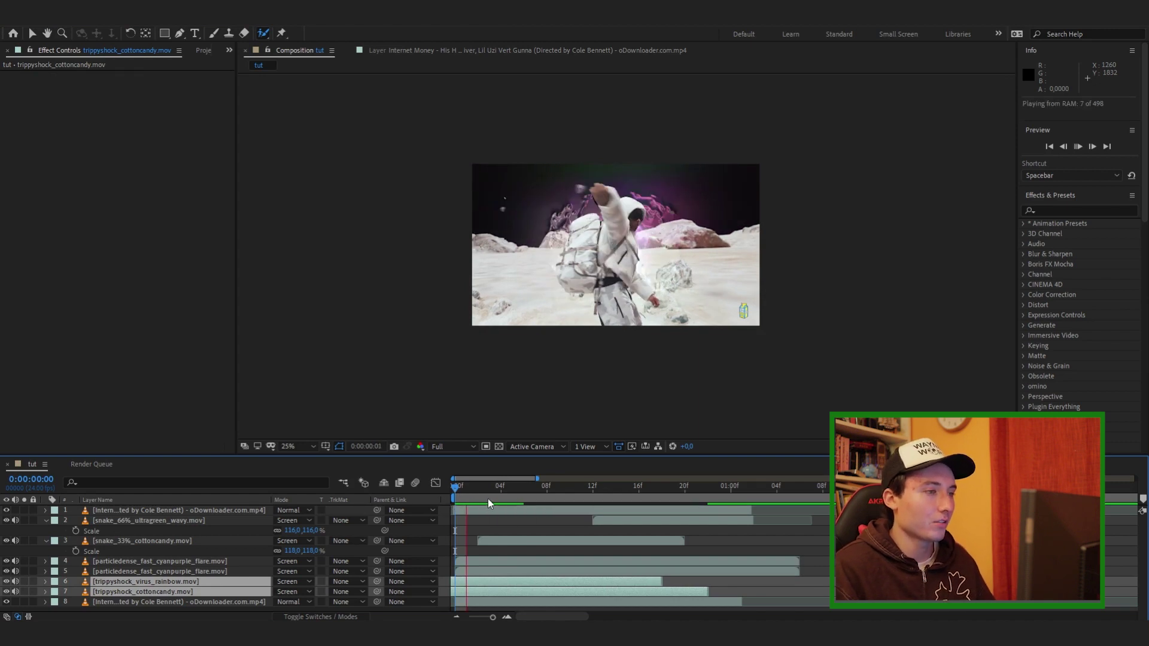
click(458, 494)
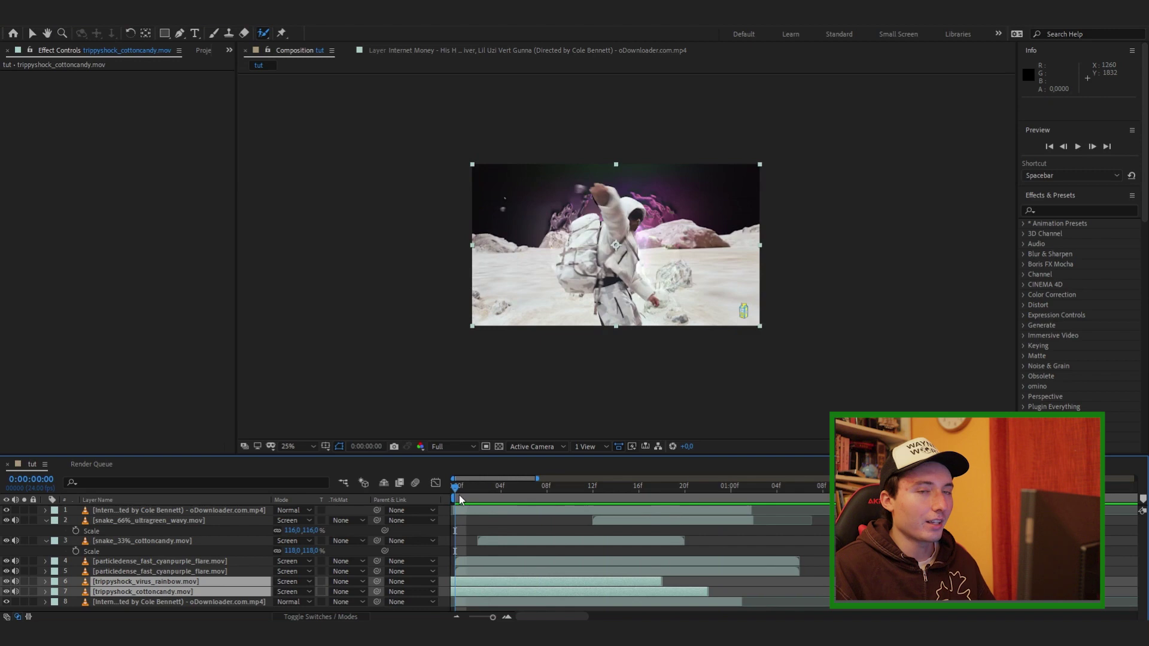
Duplicate the upper particledense_fast_cyanpurple_flare layer twice to intensify the particles, and play back the composition
drag(459, 494, 647, 493)
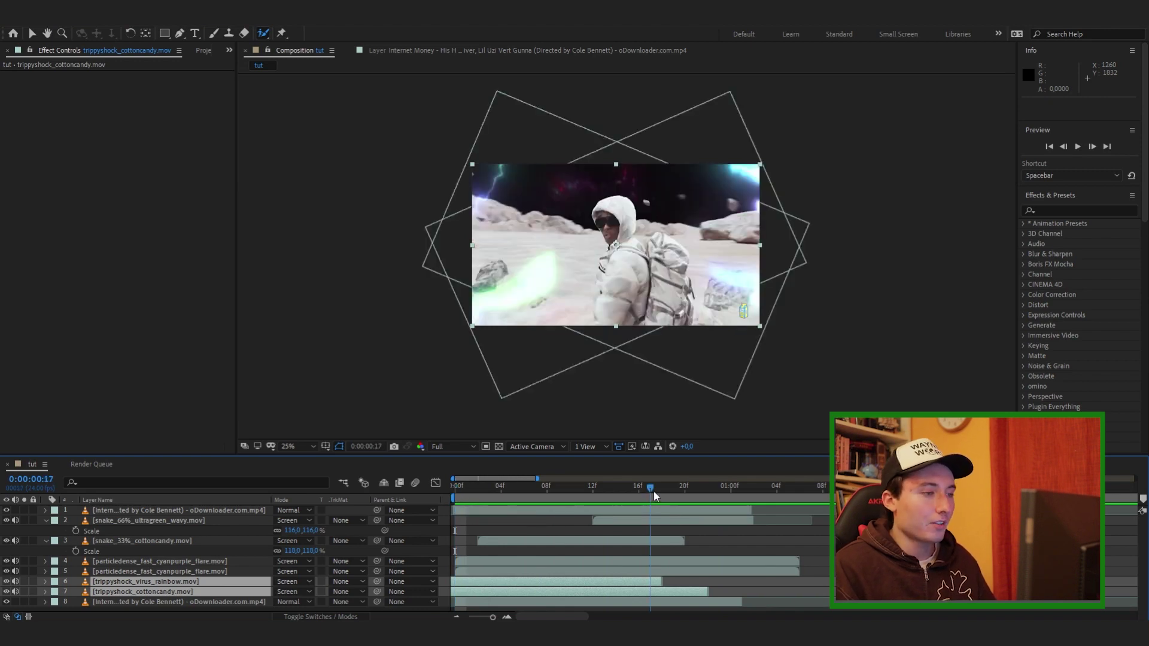
click(185, 521)
click(180, 562)
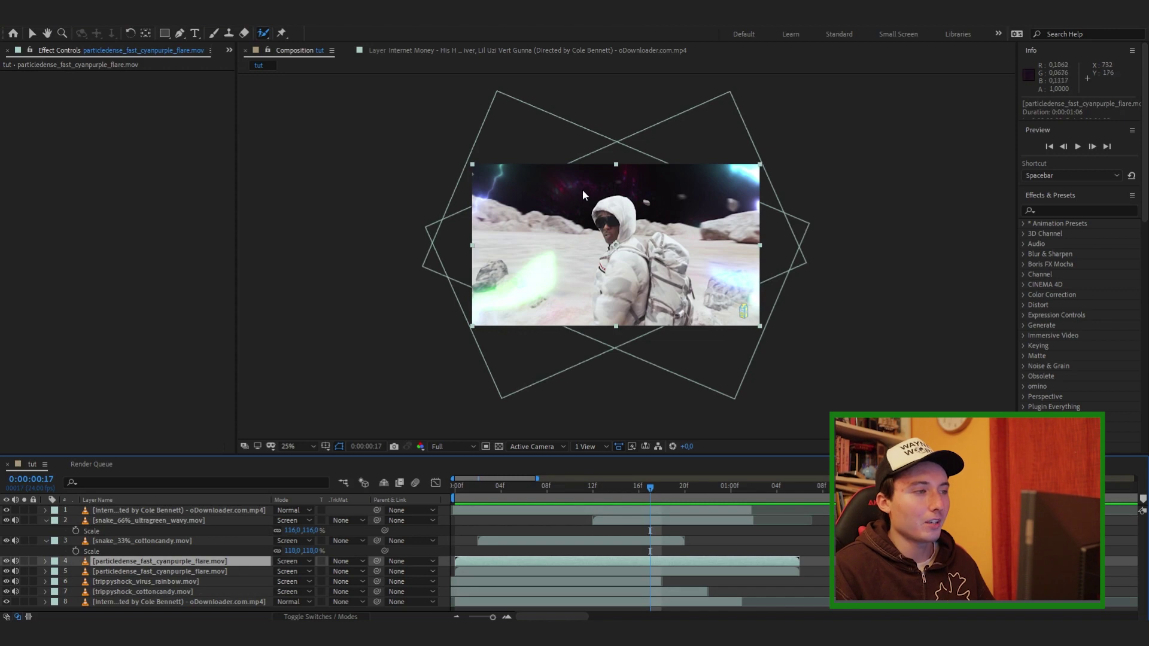
key(ctrl+d)
key(ctrl+d)
mouse_move(666, 495)
mouse_down()
mouse_move(652, 496)
mouse_move(661, 496)
mouse_up()
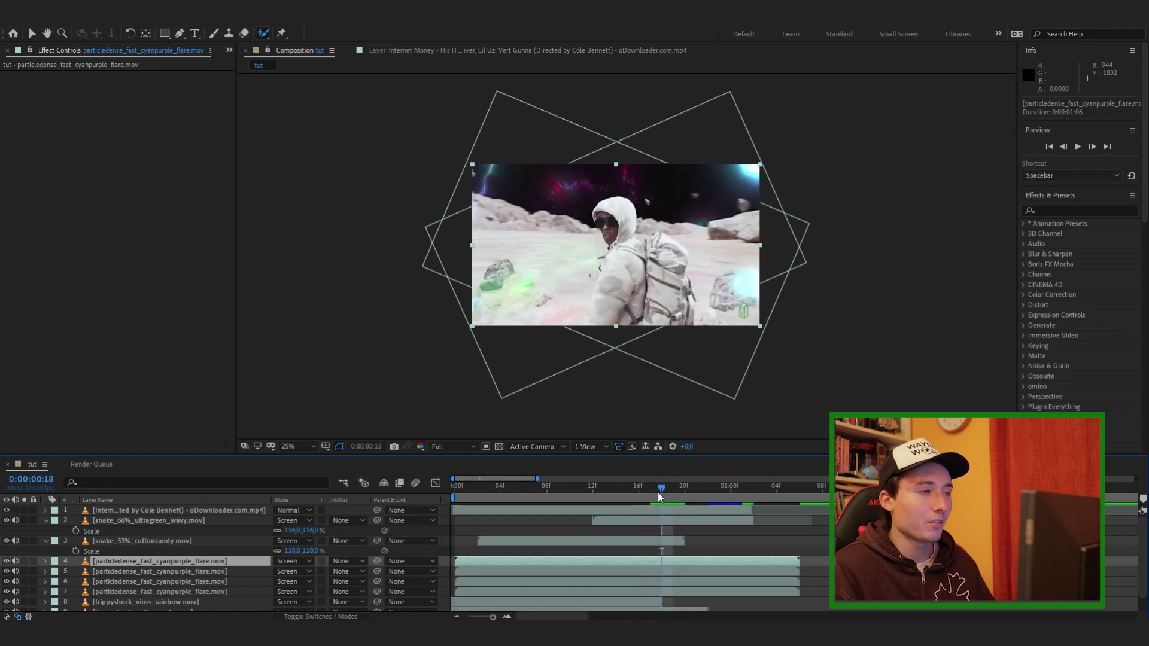
key(space)
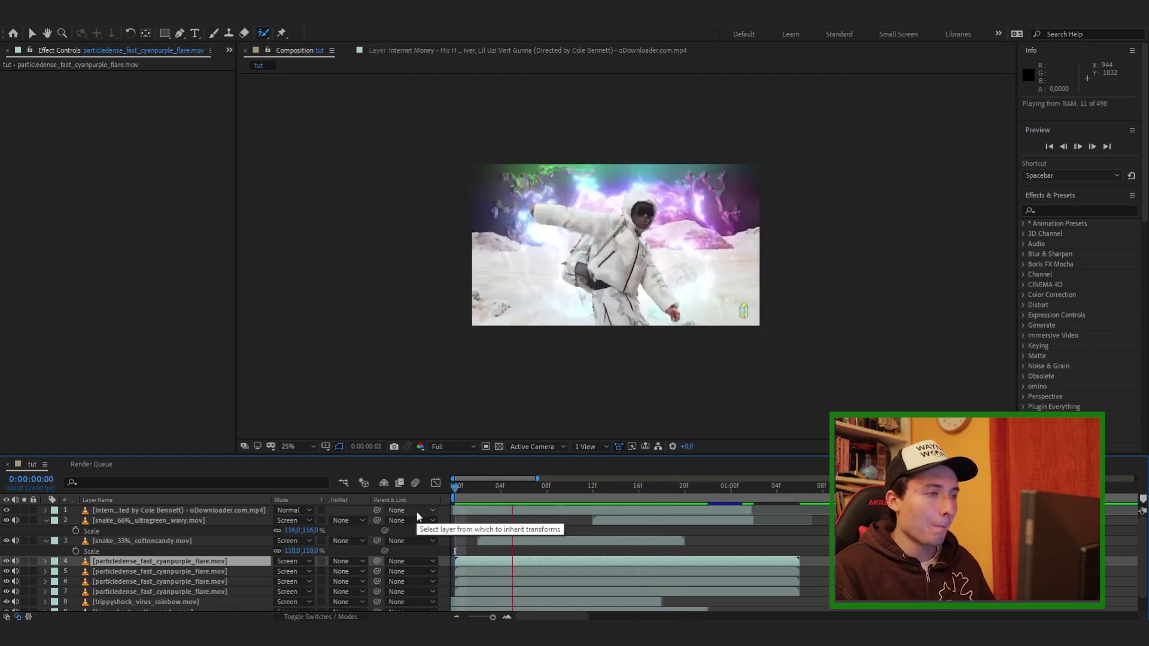
Shift the snake_66%_ultragreen_wavy layer five frames earlier and extend its end by five frames to a 19-frame duration
click(605, 520)
drag(627, 488, 664, 483)
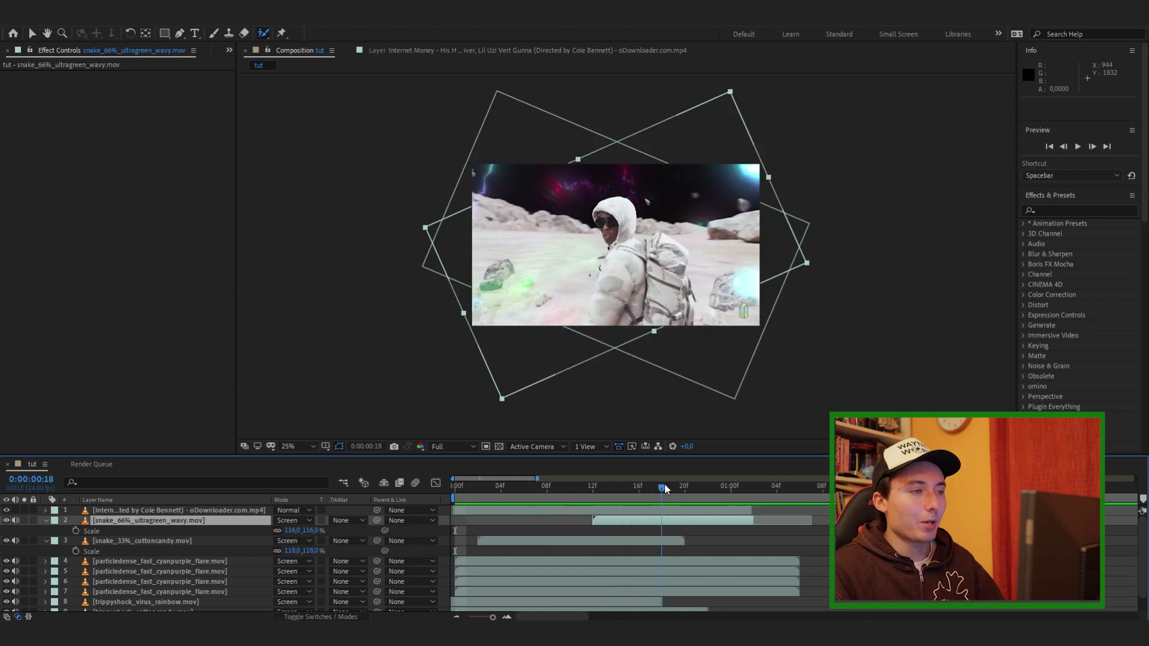
drag(635, 521, 576, 526)
click(687, 498)
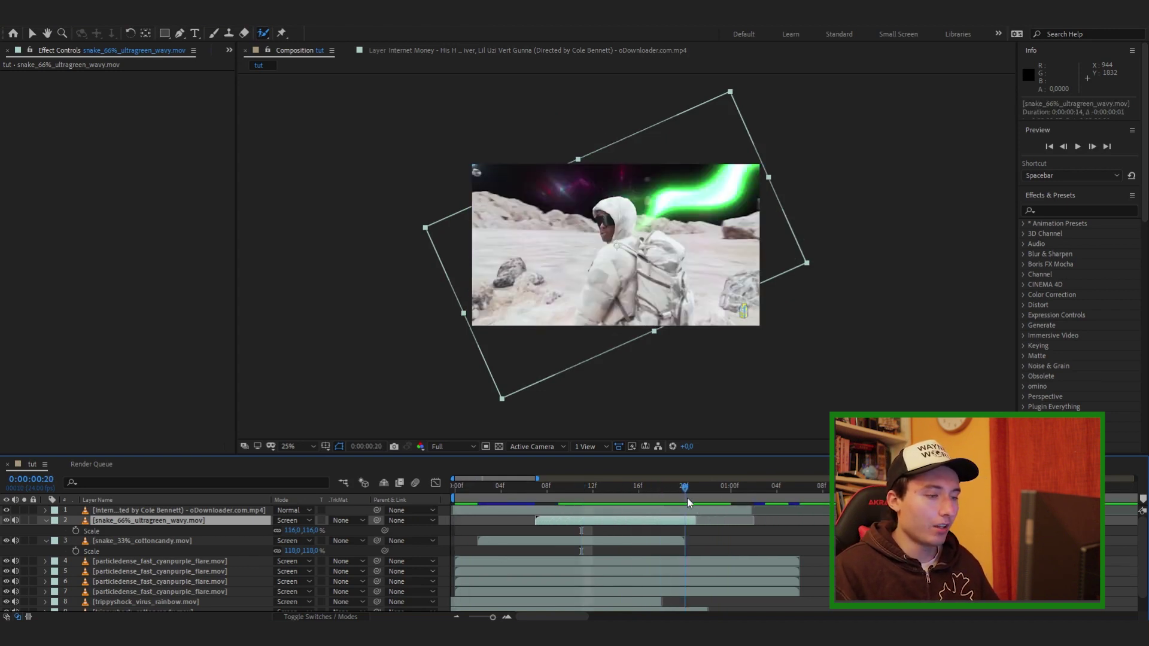
click(691, 496)
drag(695, 521, 753, 521)
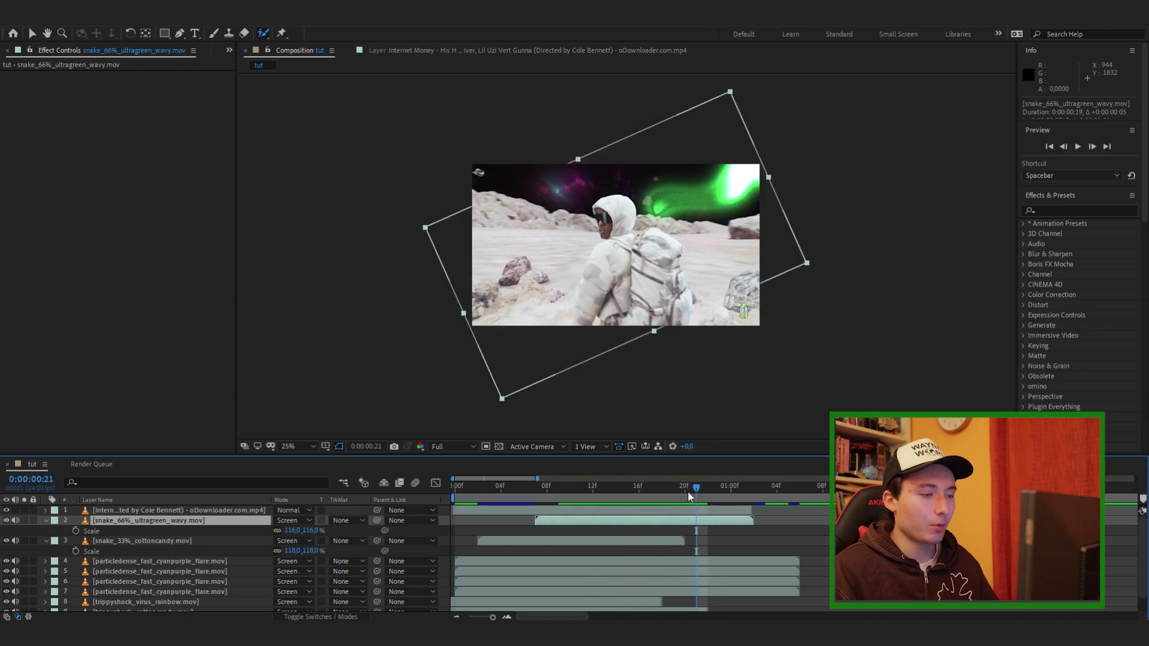
Add the particleexplode_fast_cyanpurpleflare clip from the EXPLOSION folder to the composition and set its blending mode to Screen
mouse_move(164, 543)
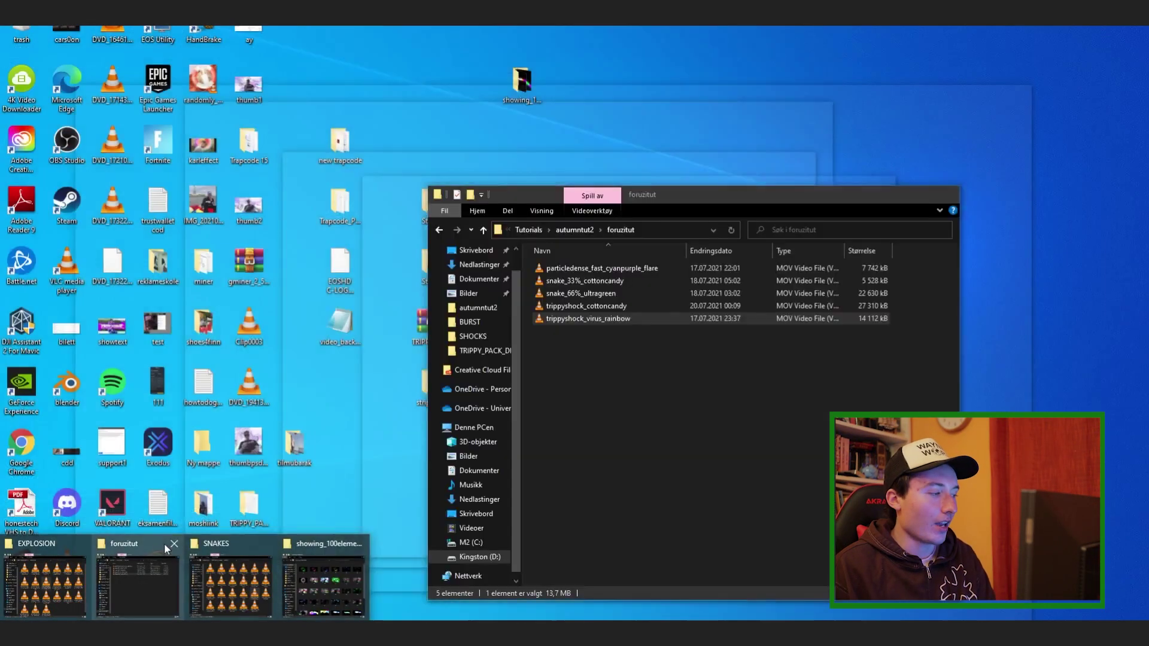
click(44, 578)
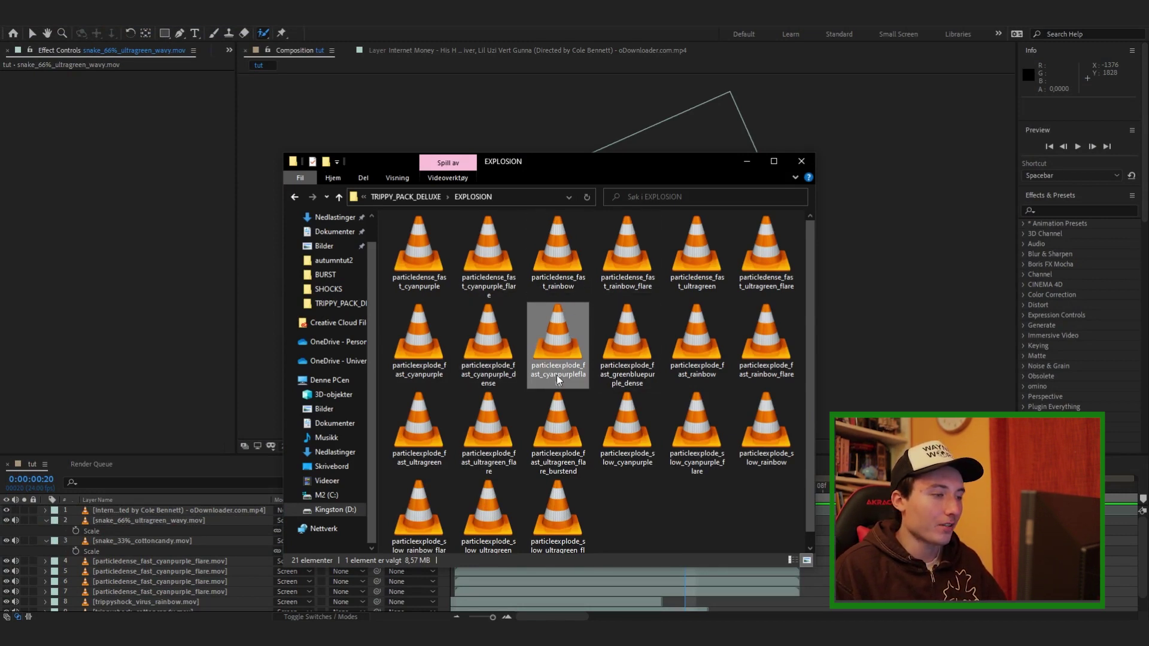
drag(558, 379, 355, 508)
click(284, 510)
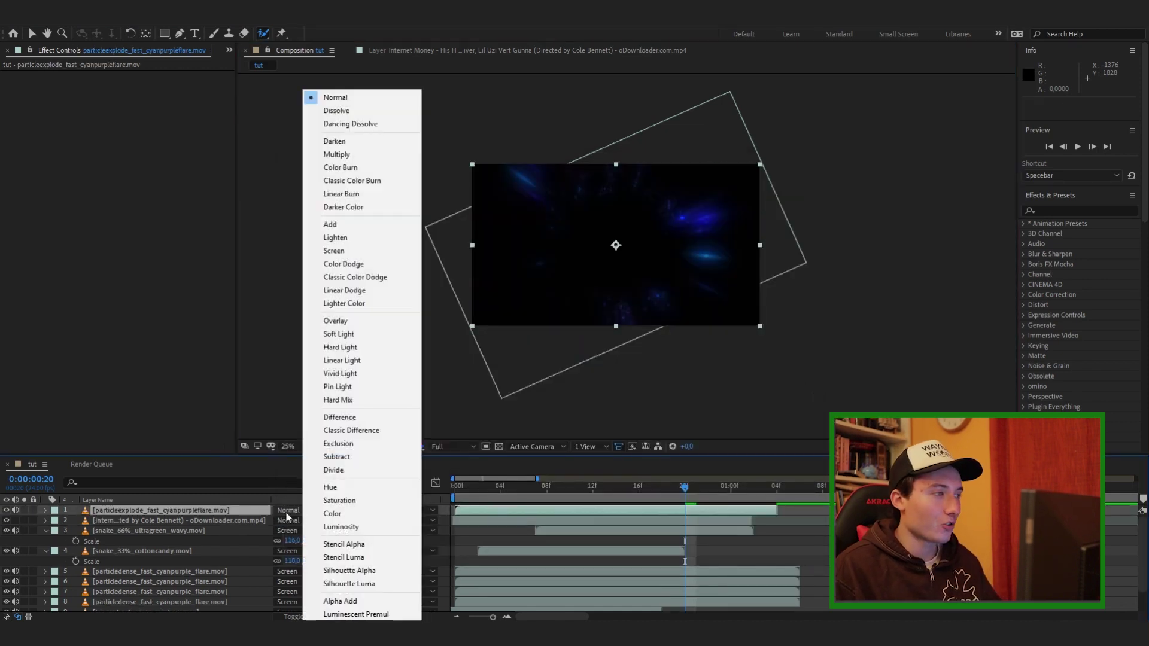
click(379, 251)
Place the particleexplode_fast_cyanpurpleflare layer directly beneath the rotoscoped astronaut layer, shift it two frames later, and return to the composition's start
drag(227, 511, 243, 525)
drag(695, 525, 718, 525)
drag(685, 483, 412, 496)
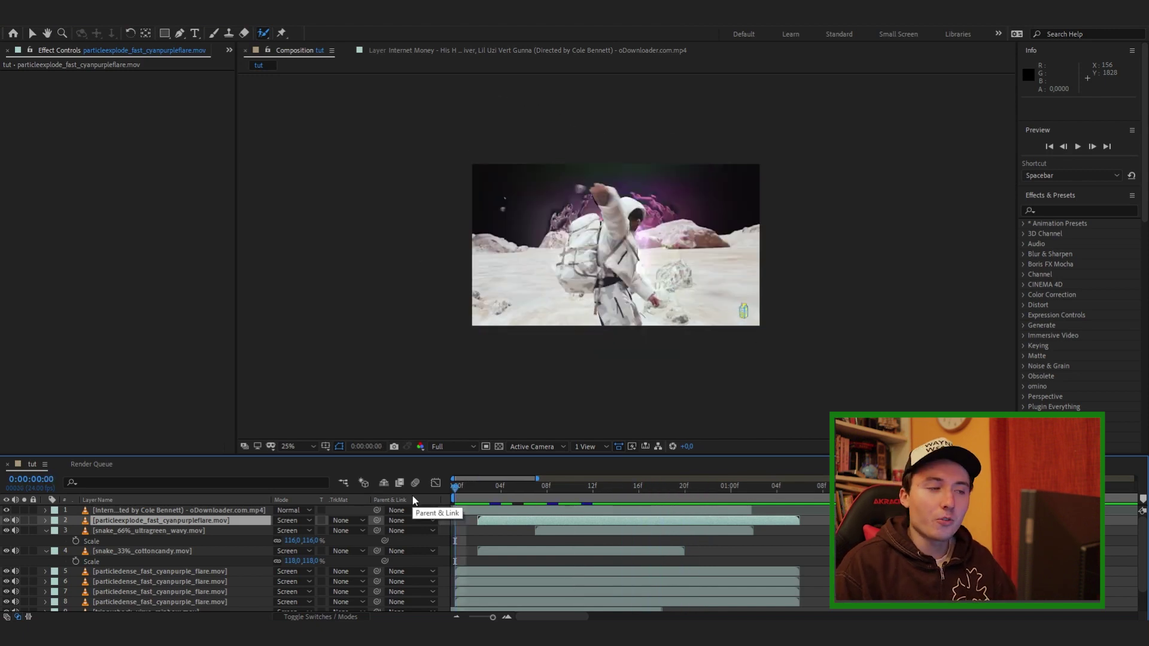